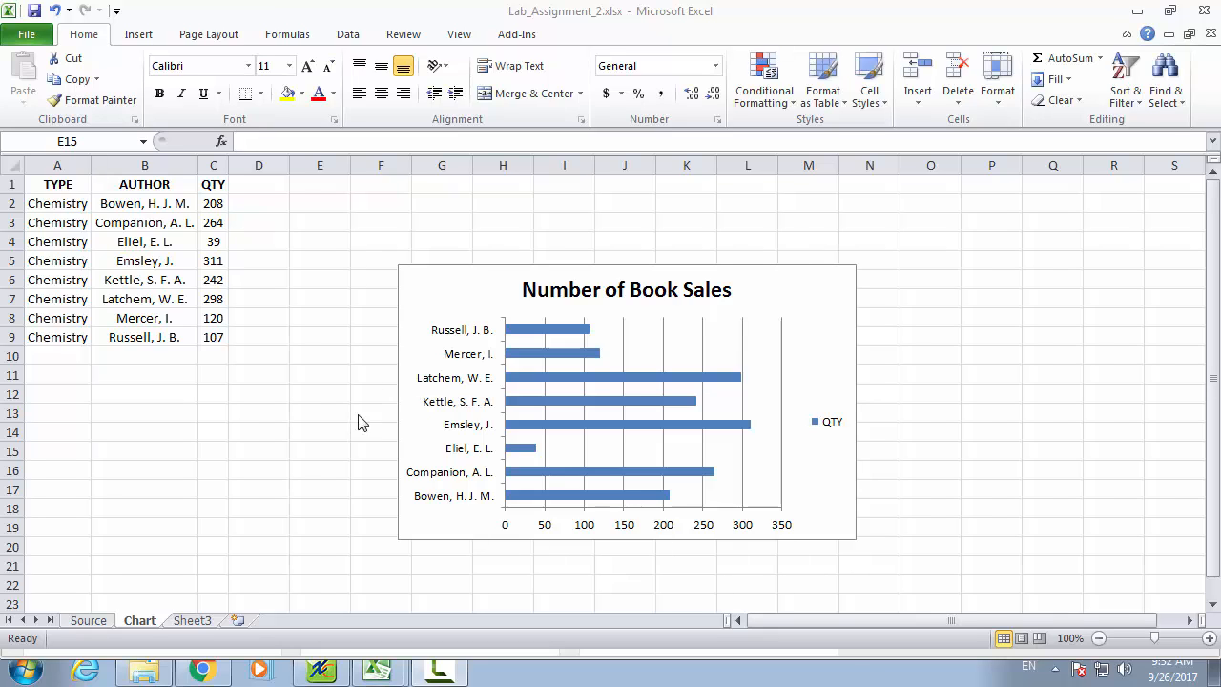
- Rename the Sheet3 worksheet as Result
left_click(89, 622)
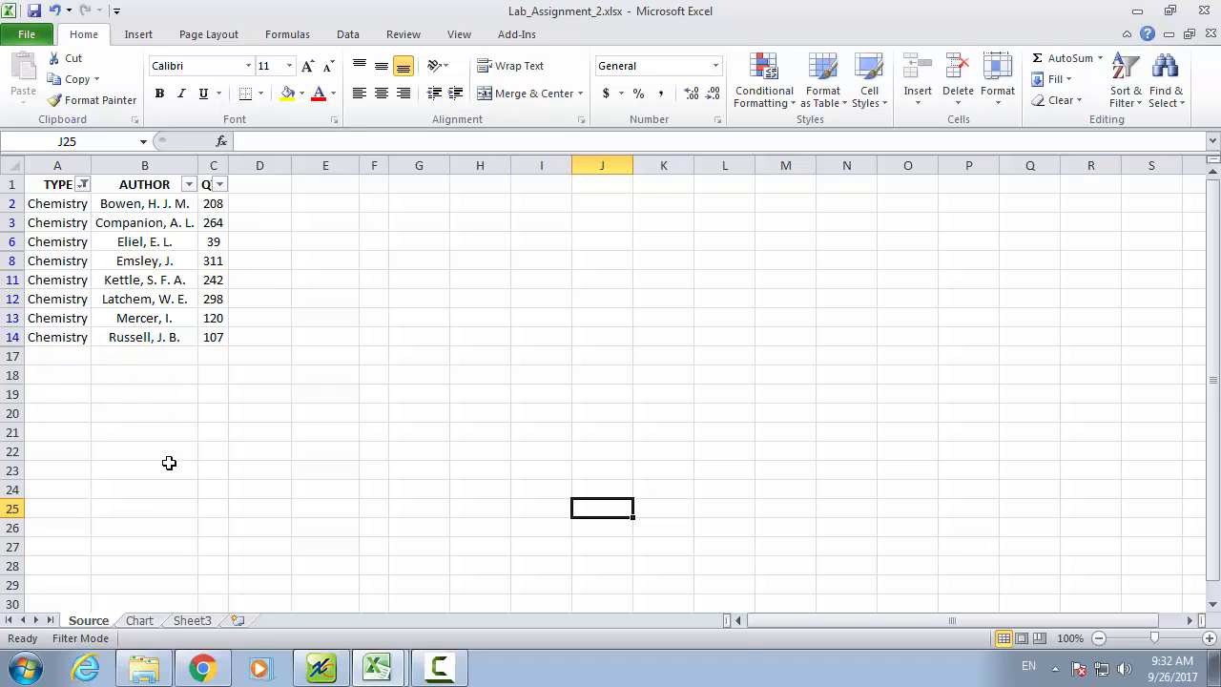
left_click(139, 620)
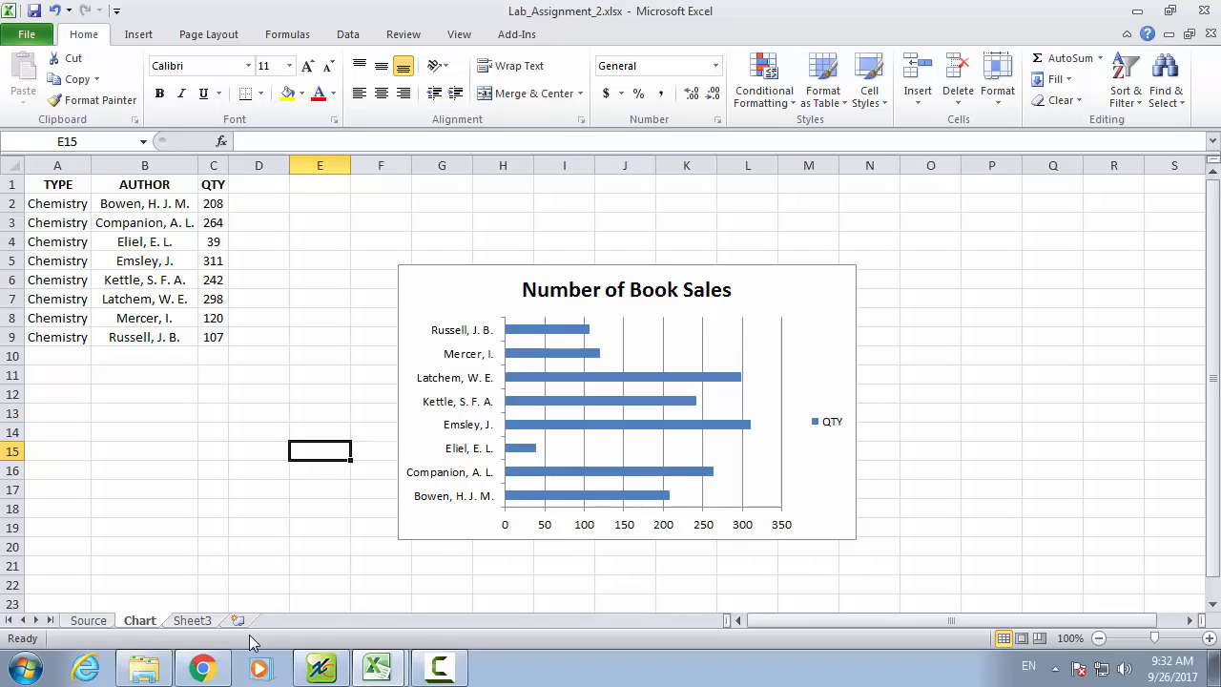
left_click(193, 621)
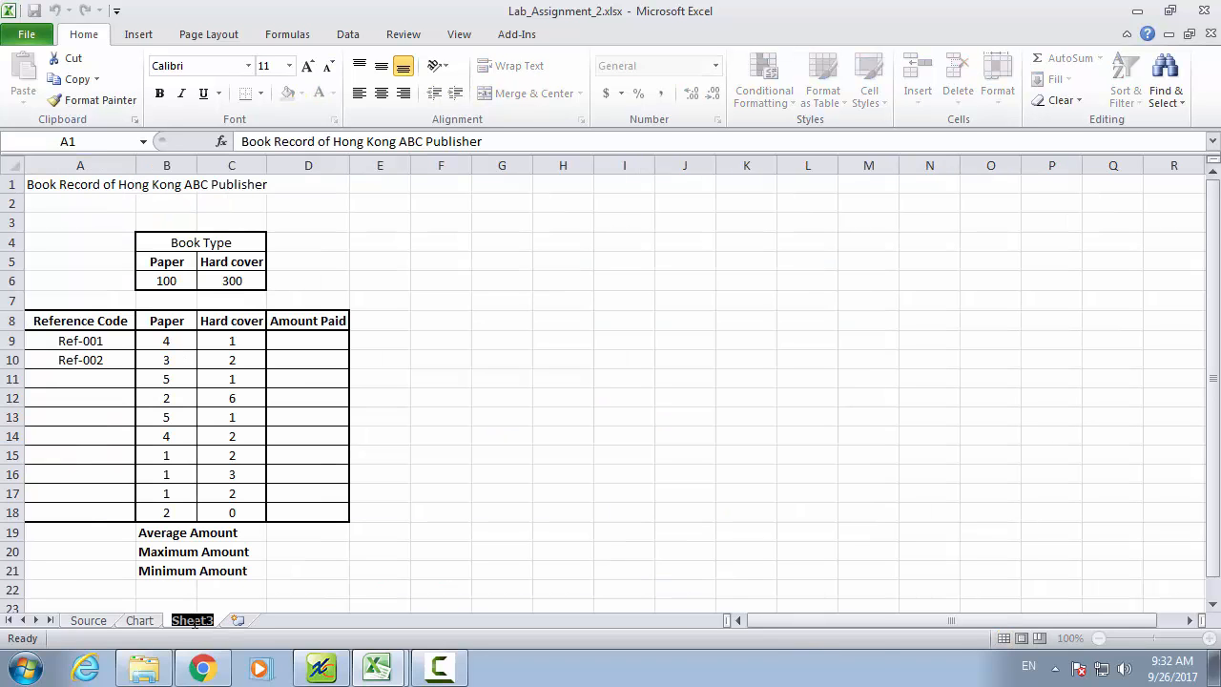
type("Result")
key("Return")
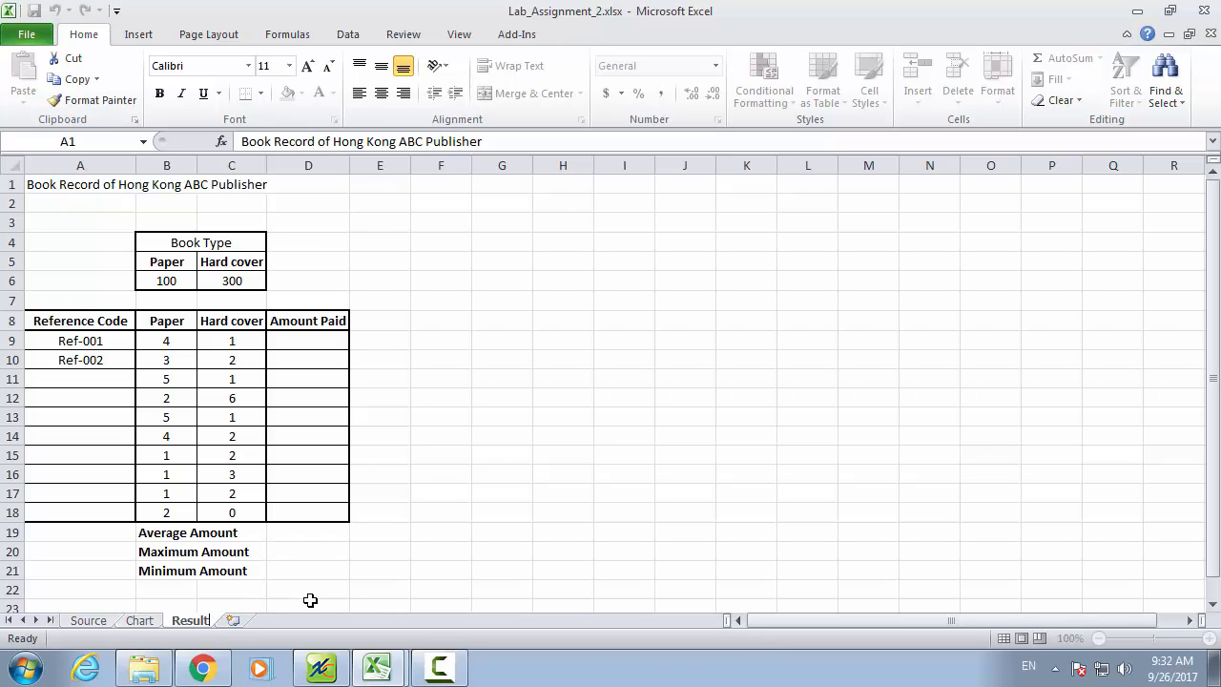
left_click(417, 536)
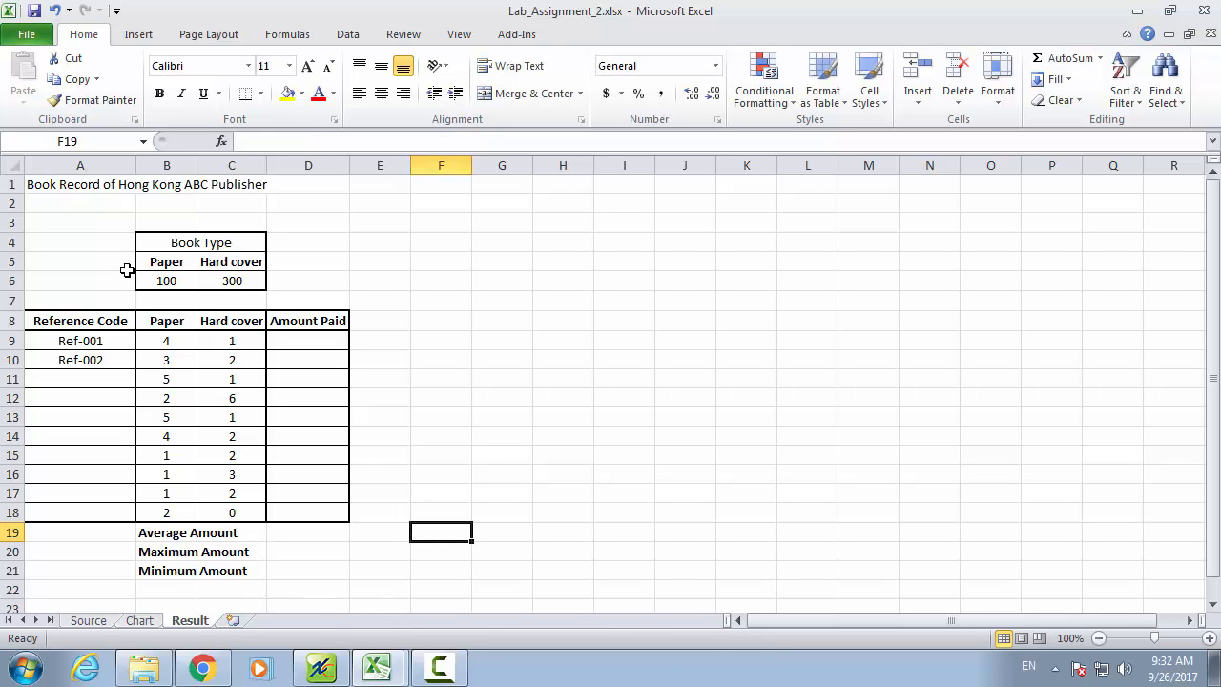
- Wrap the text of the title "Book Record of Hong Kong ABC Publisher" in cell A1
left_click(59, 185)
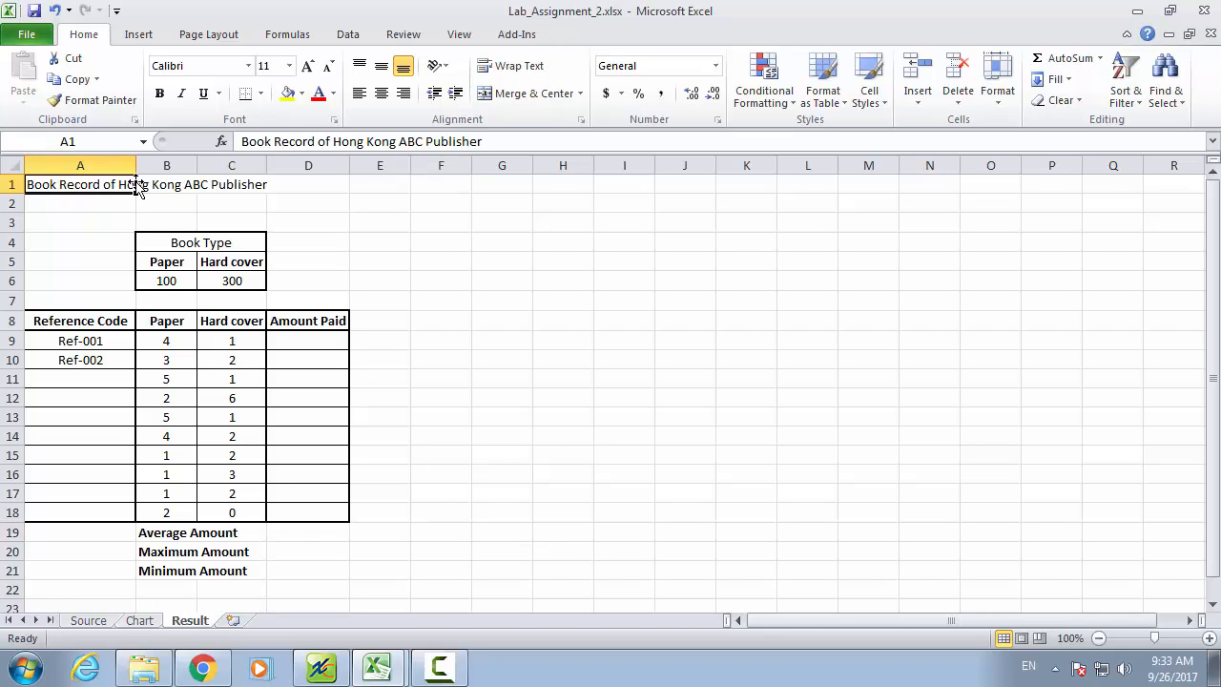
left_click(167, 184)
left_click(233, 186)
left_click(78, 185)
left_click(167, 185)
left_click(230, 185)
left_click(73, 183)
left_click(517, 72)
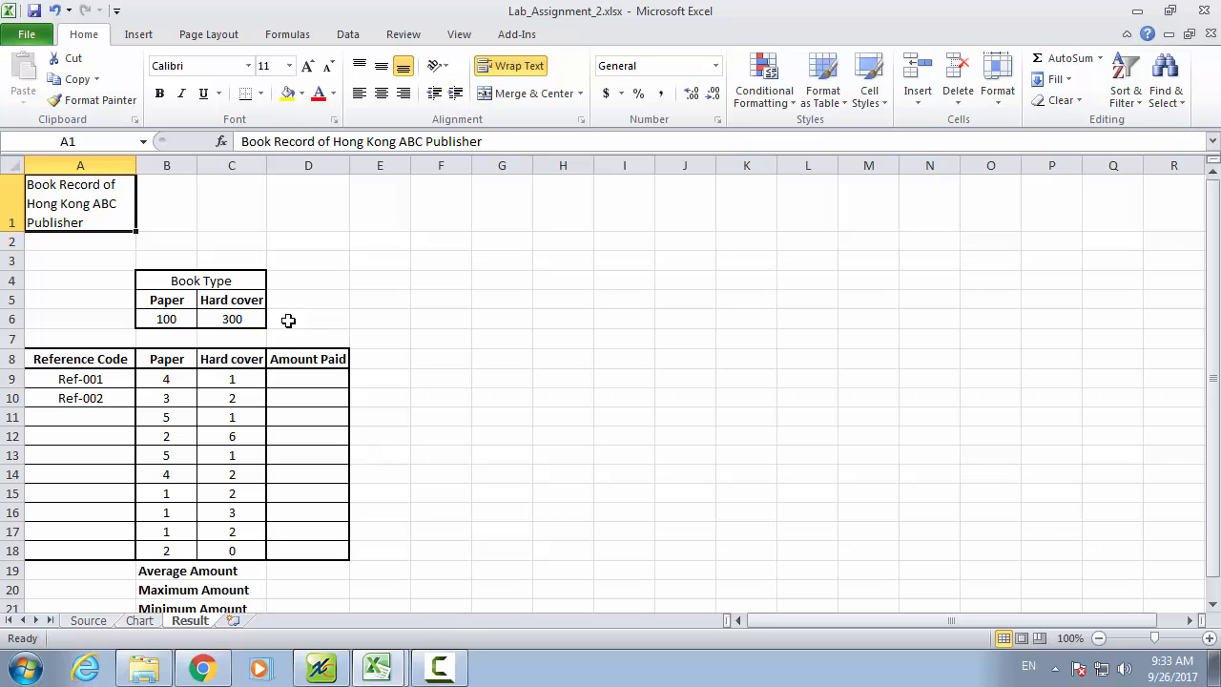
- Format the Paper and Hard cover prices in B6:C6 as Currency
left_click(155, 319)
left_click_drag(155, 319, 238, 318)
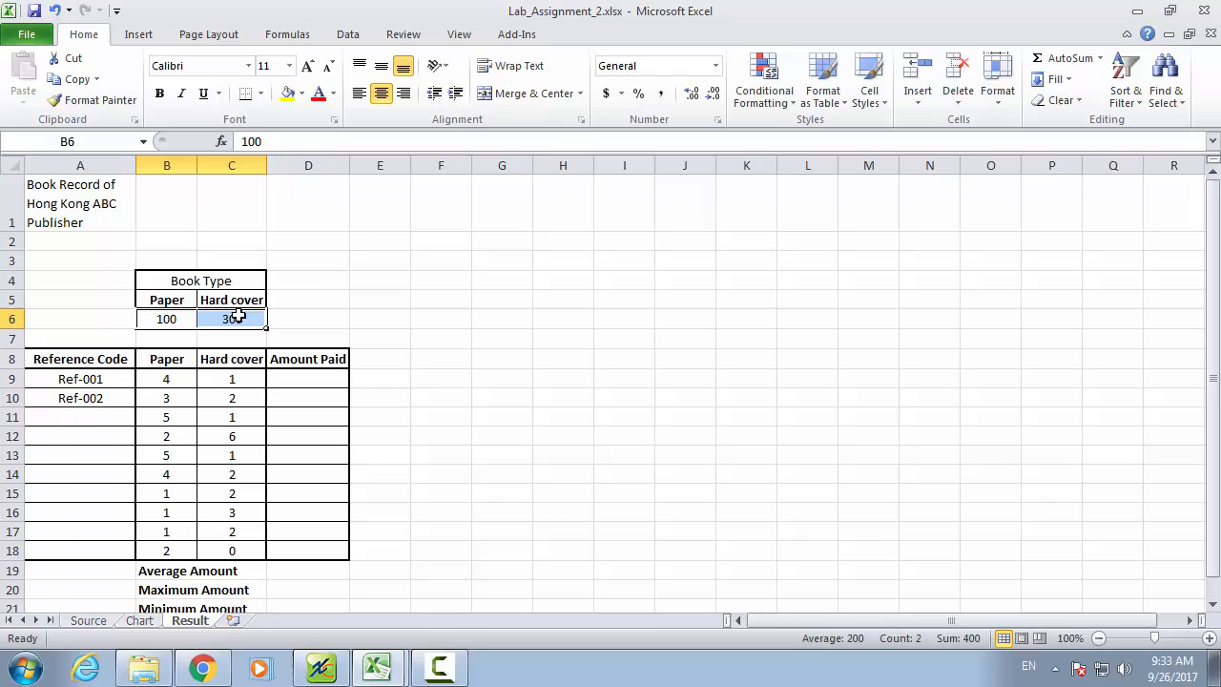
left_click(716, 66)
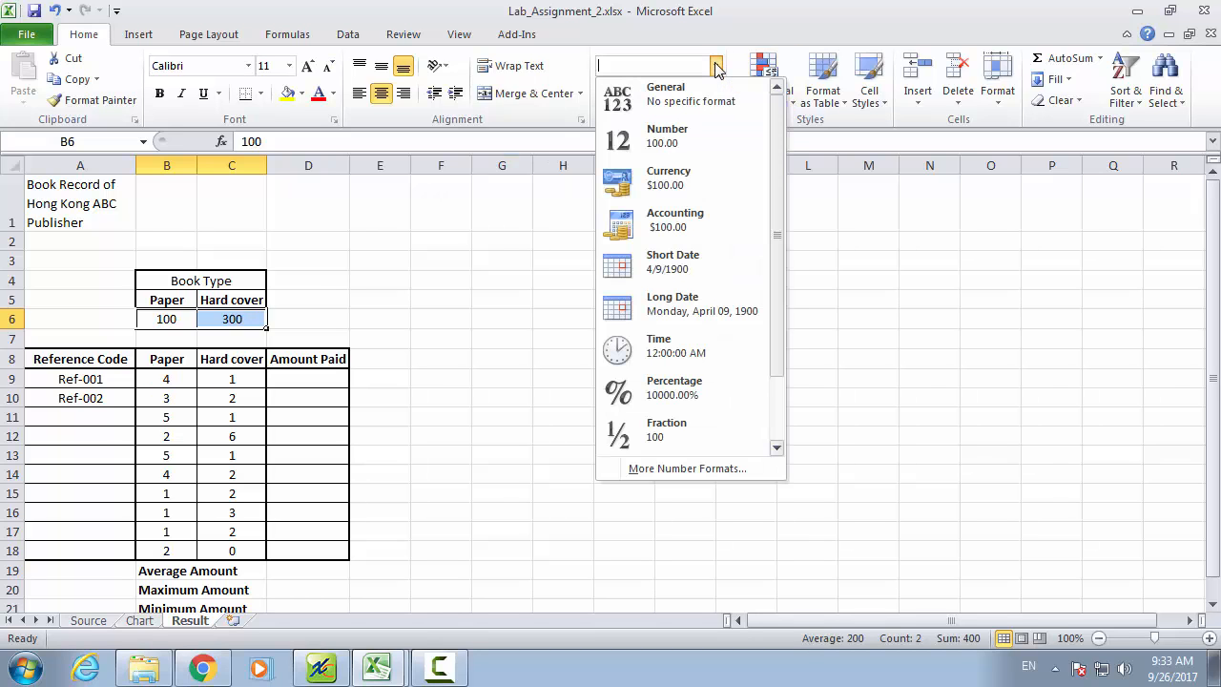
left_click(658, 191)
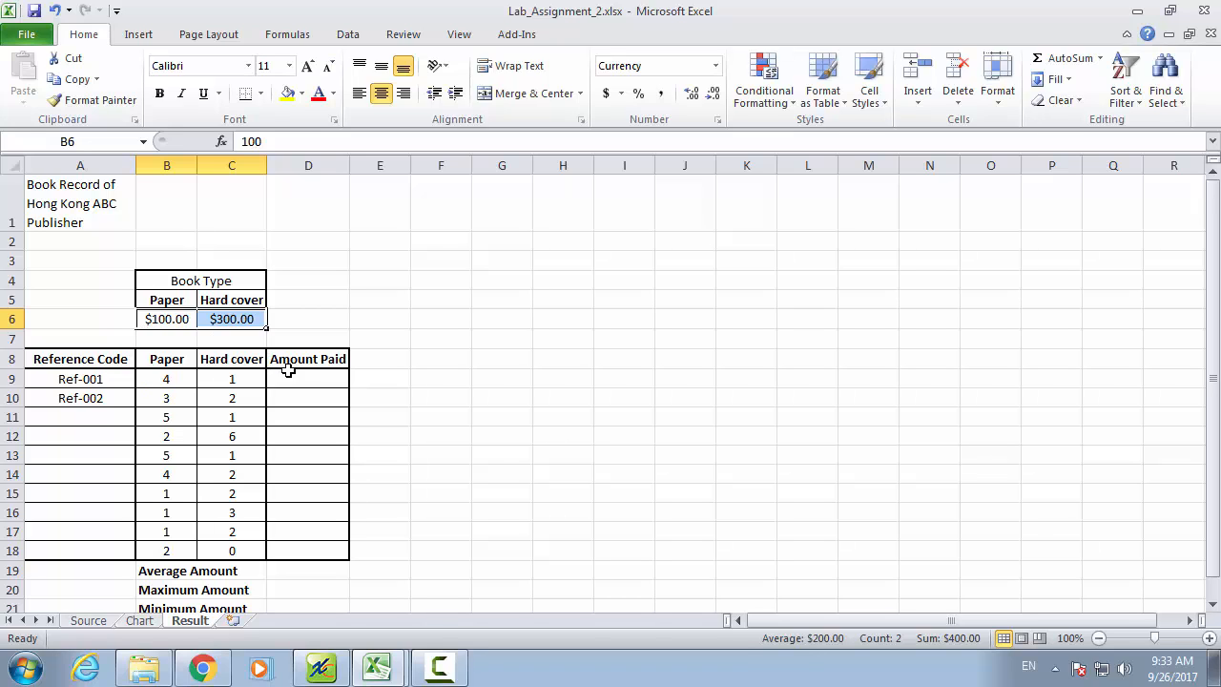
- Format the empty Amount Paid cells D9:D18 as Currency
left_click_drag(295, 379, 317, 555)
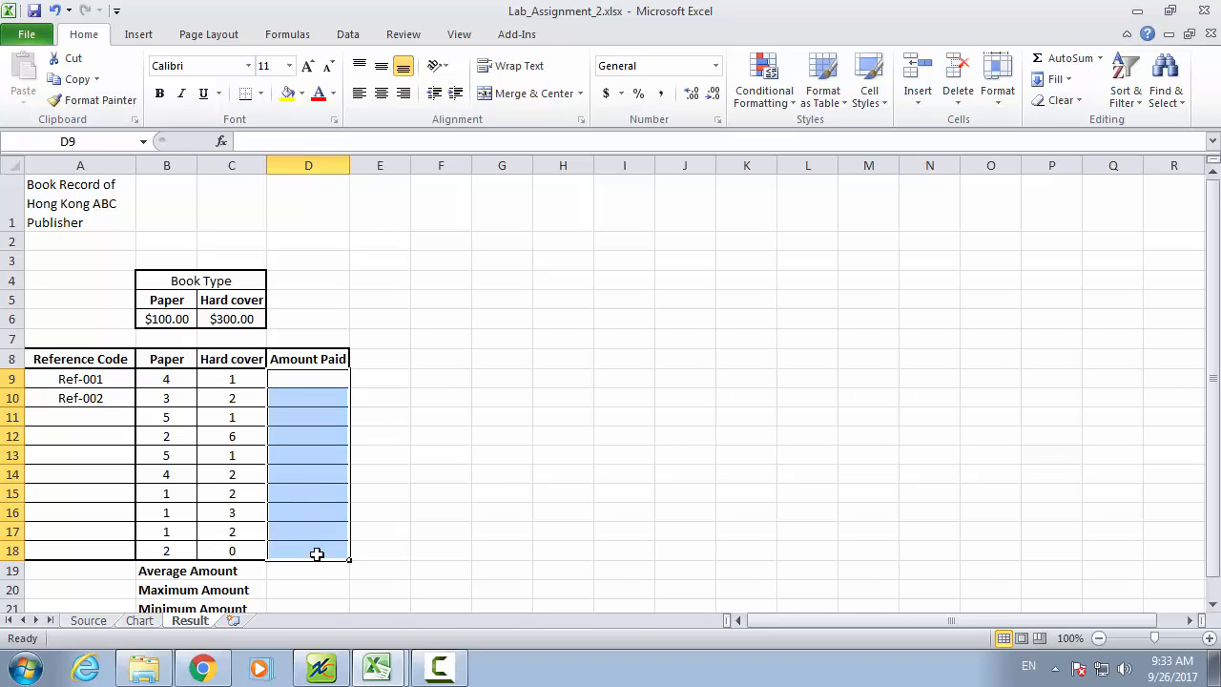
left_click(715, 66)
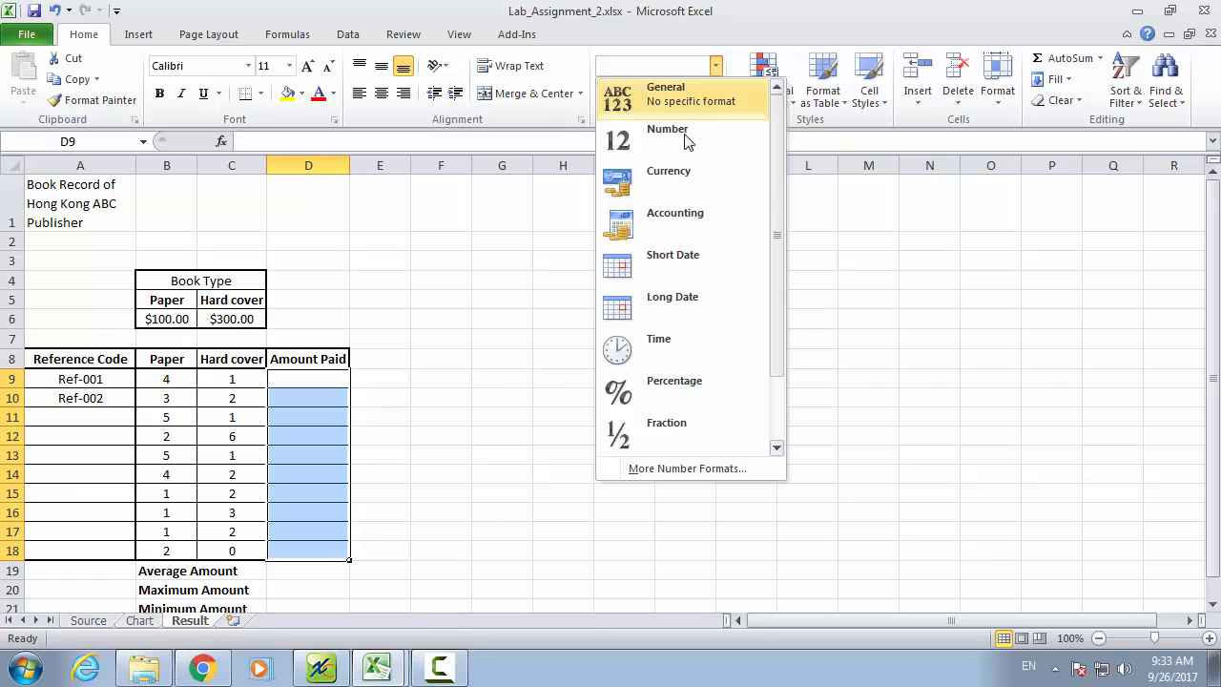
left_click(645, 181)
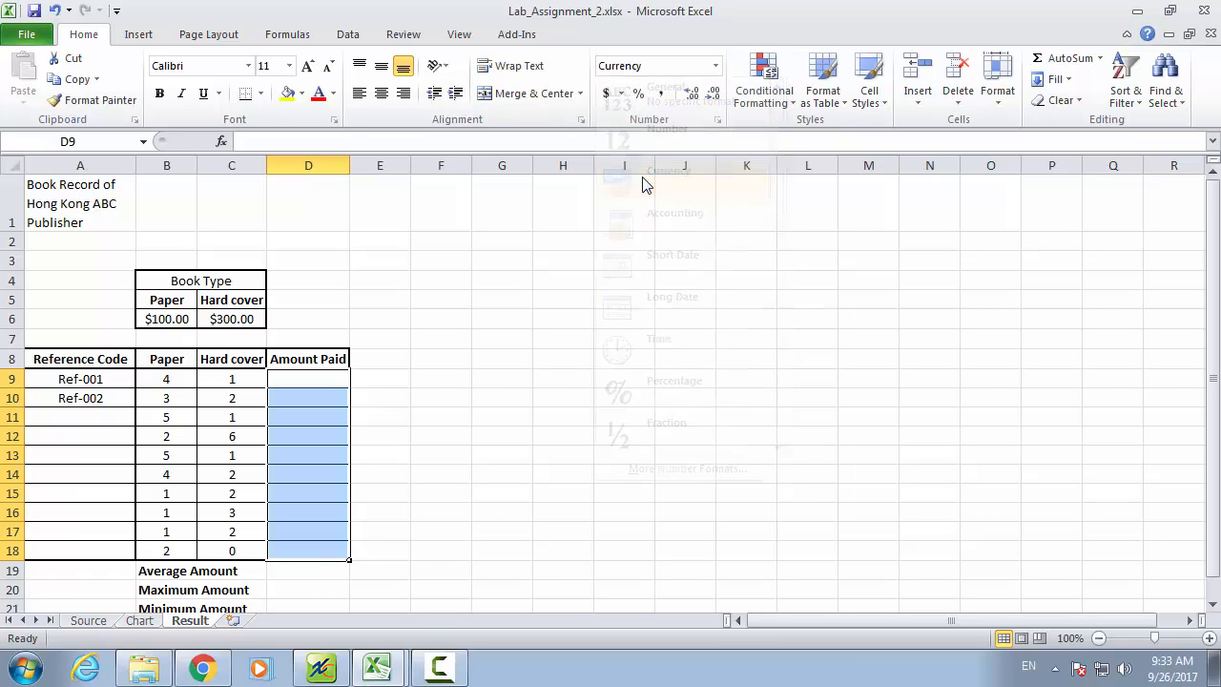
left_click(292, 391)
left_click(296, 431)
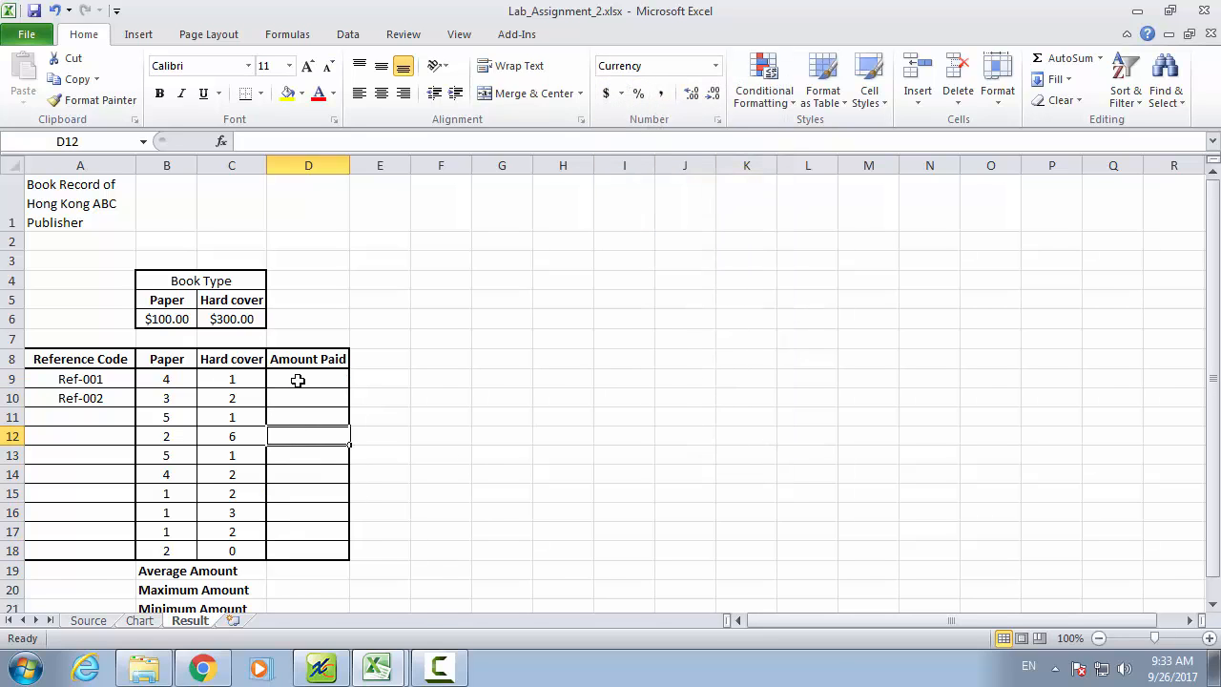
left_click(297, 380)
left_click(302, 403)
left_click(300, 434)
left_click(310, 479)
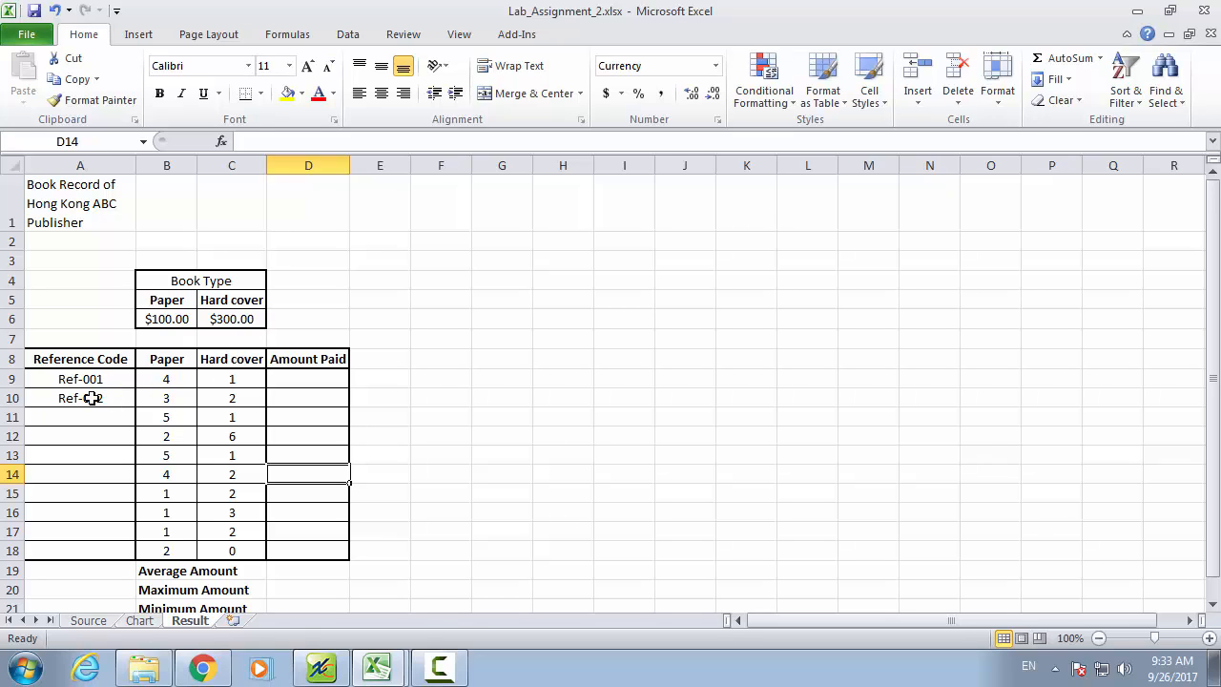
- Extend the Reference Code series from Ref-001 and Ref-002 down through A18, ending at Ref-010
mouse_move(93, 382)
left_mouse_down()
mouse_move(96, 395)
mouse_move(92, 379)
mouse_move(77, 395)
left_mouse_up()
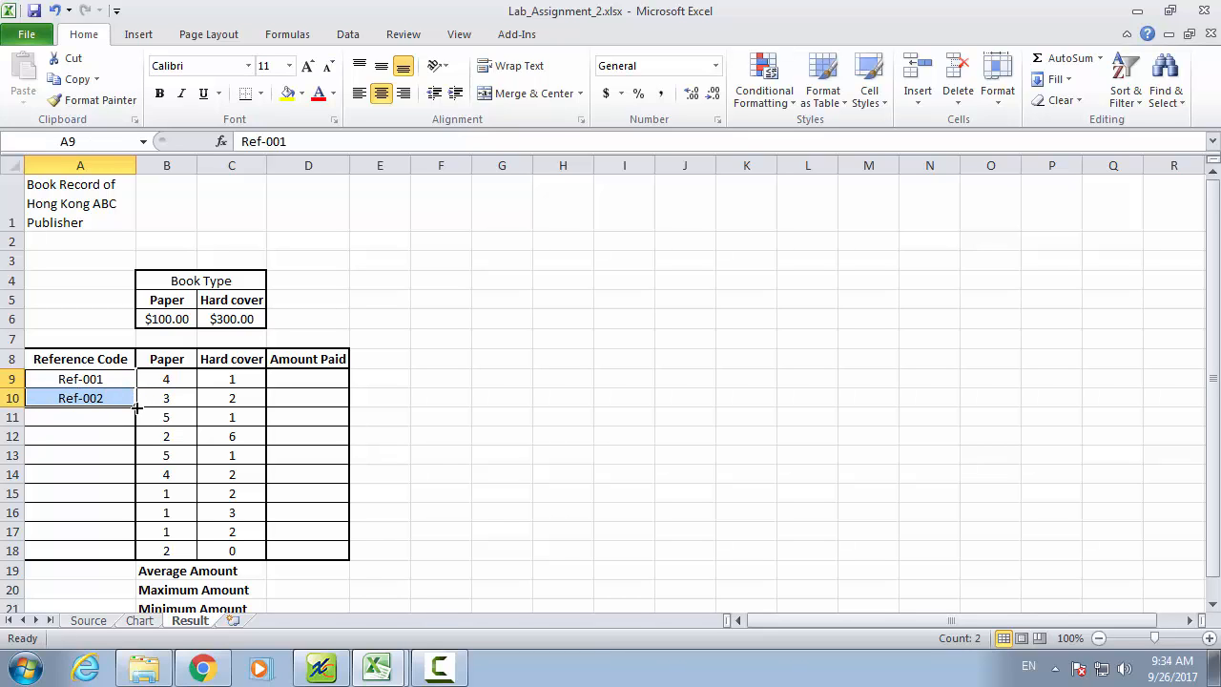
left_click_drag(136, 408, 133, 554)
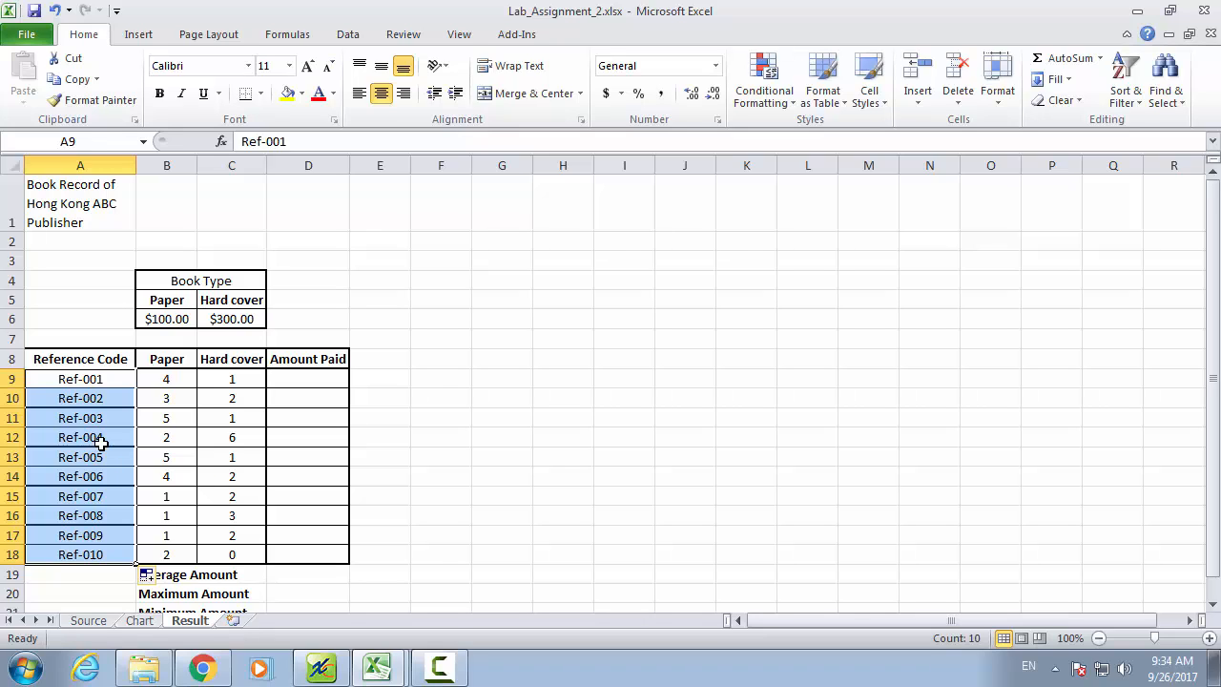
left_click(292, 380)
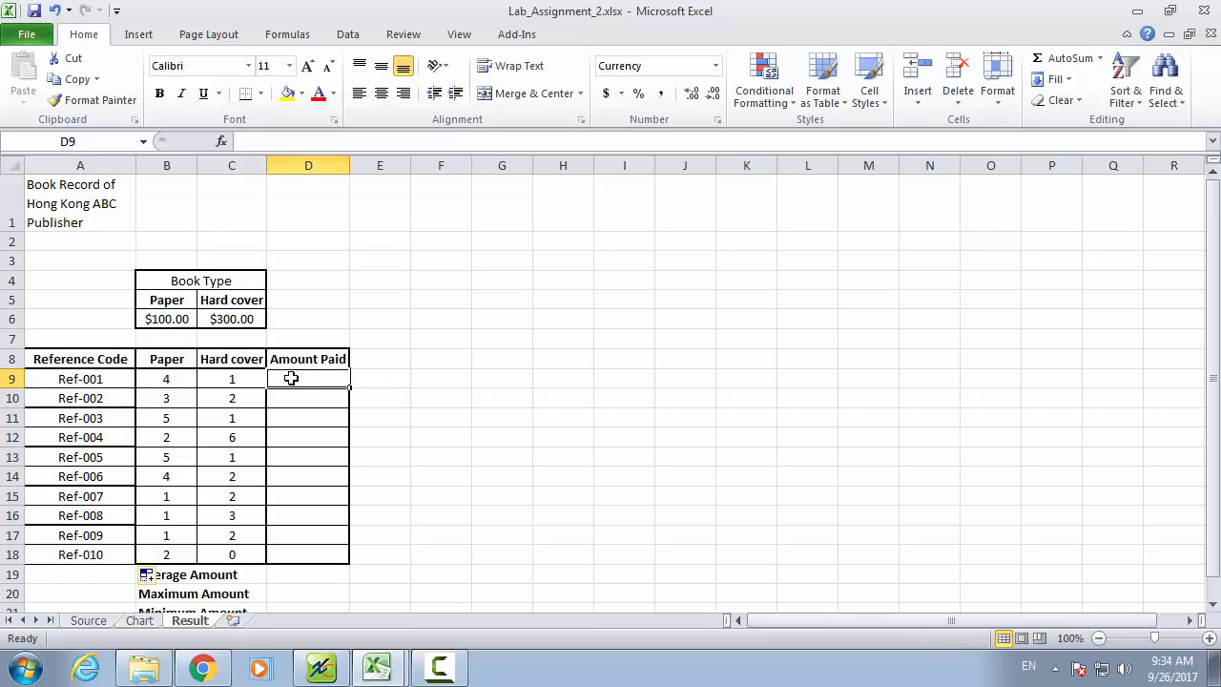
left_click(161, 380)
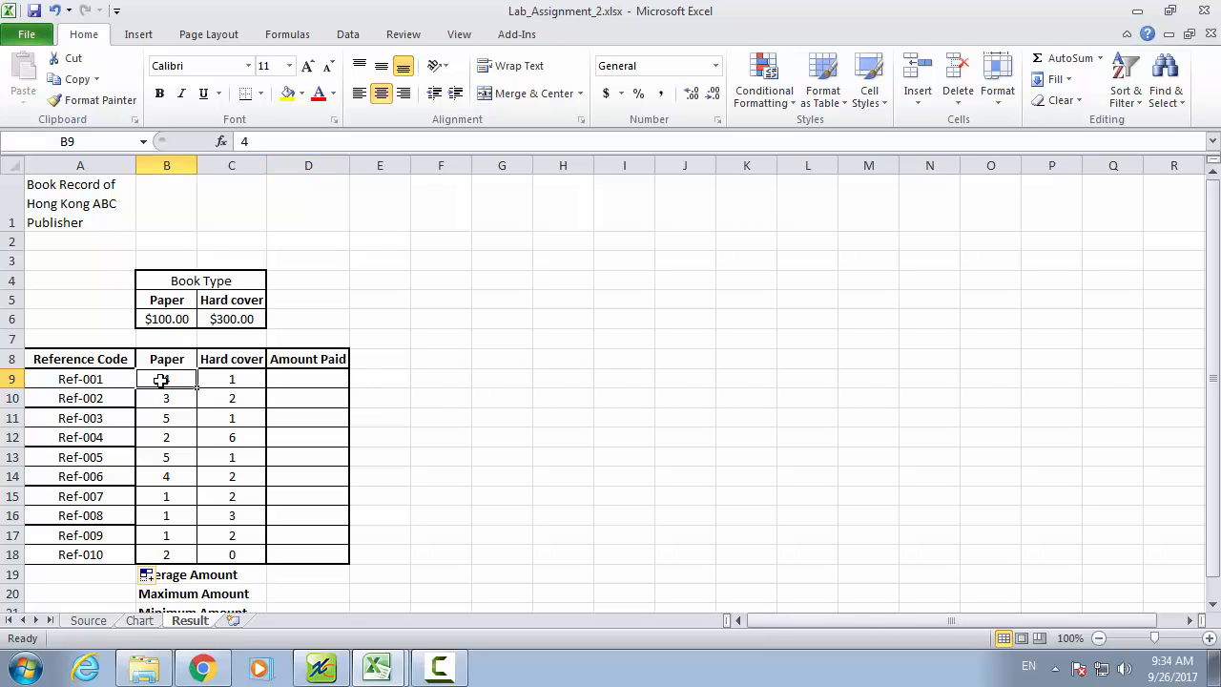
left_click(153, 320)
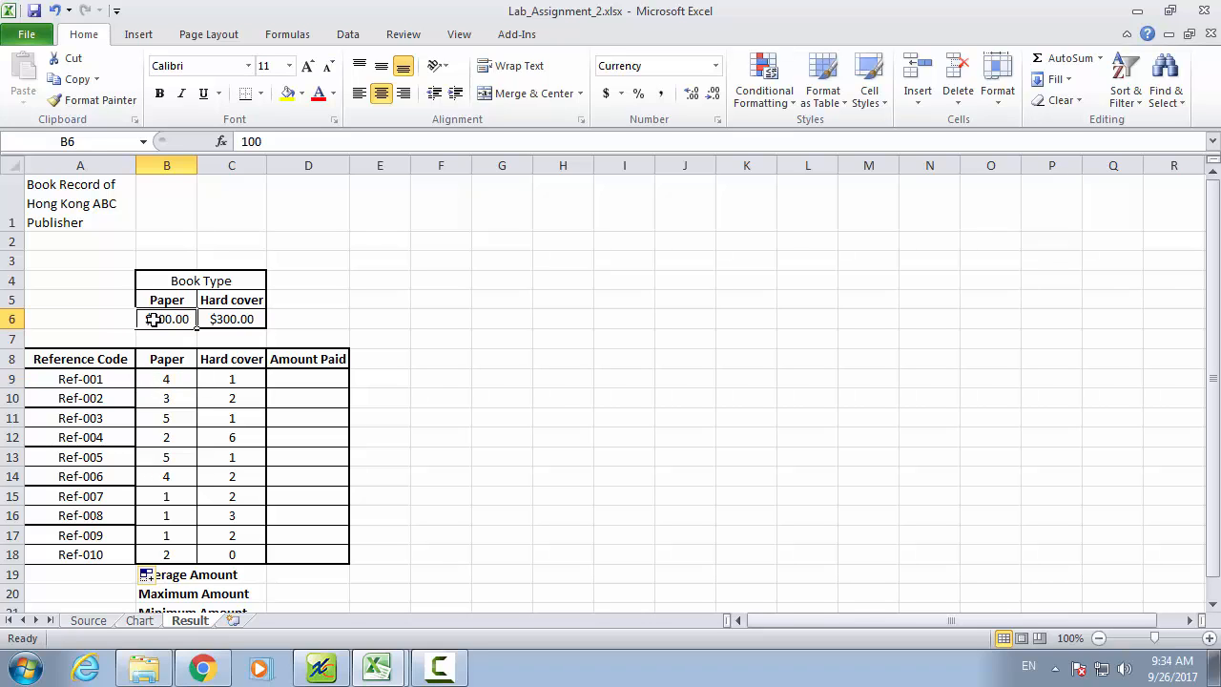
left_click(241, 380)
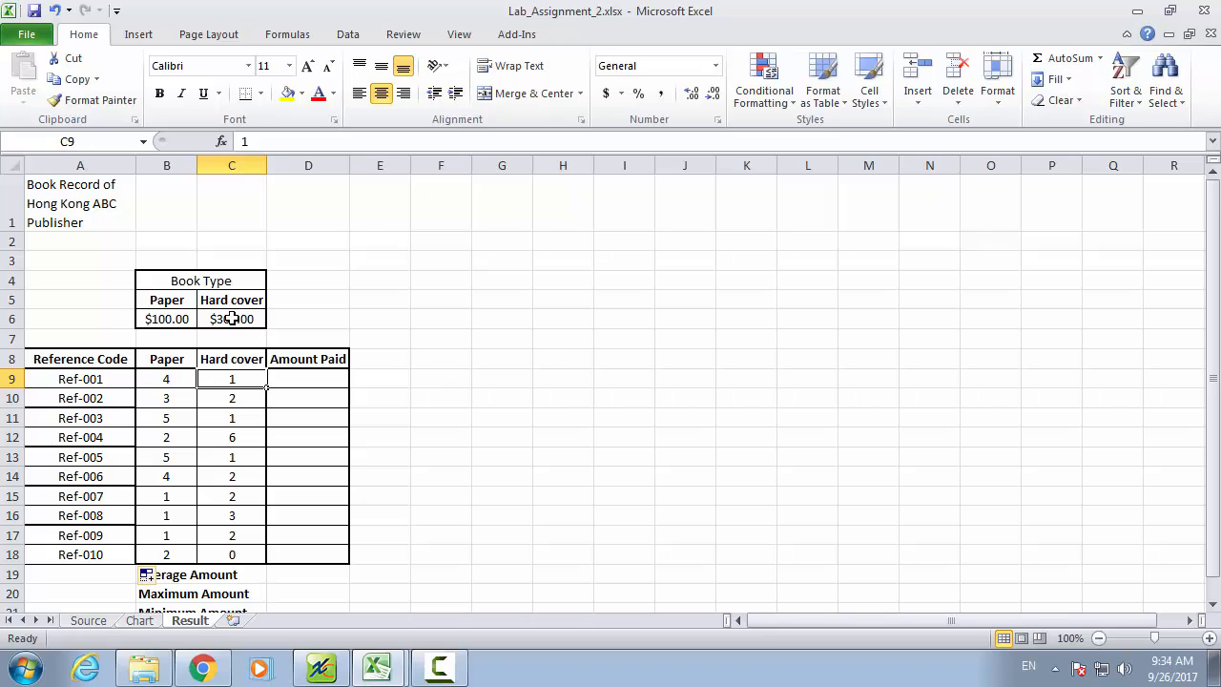
- Enter the formula =B9*B6+C9*C6 in D9 to calculate the Amount Paid for Ref-001
left_click(277, 382)
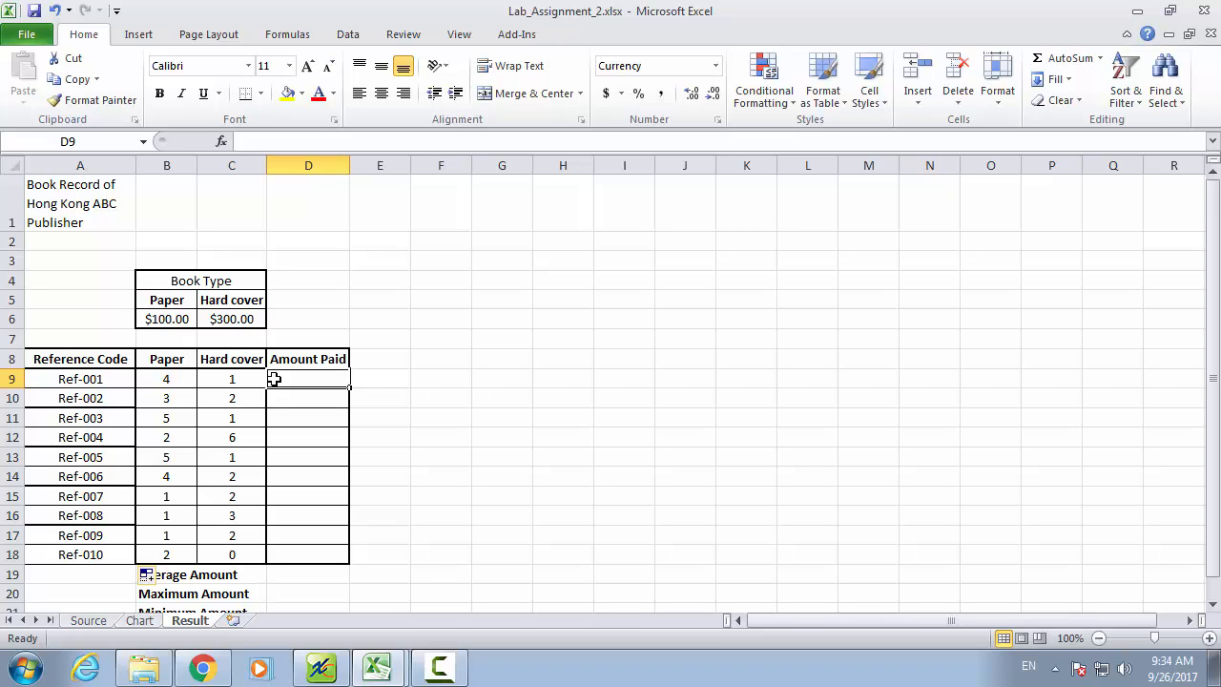
type("=")
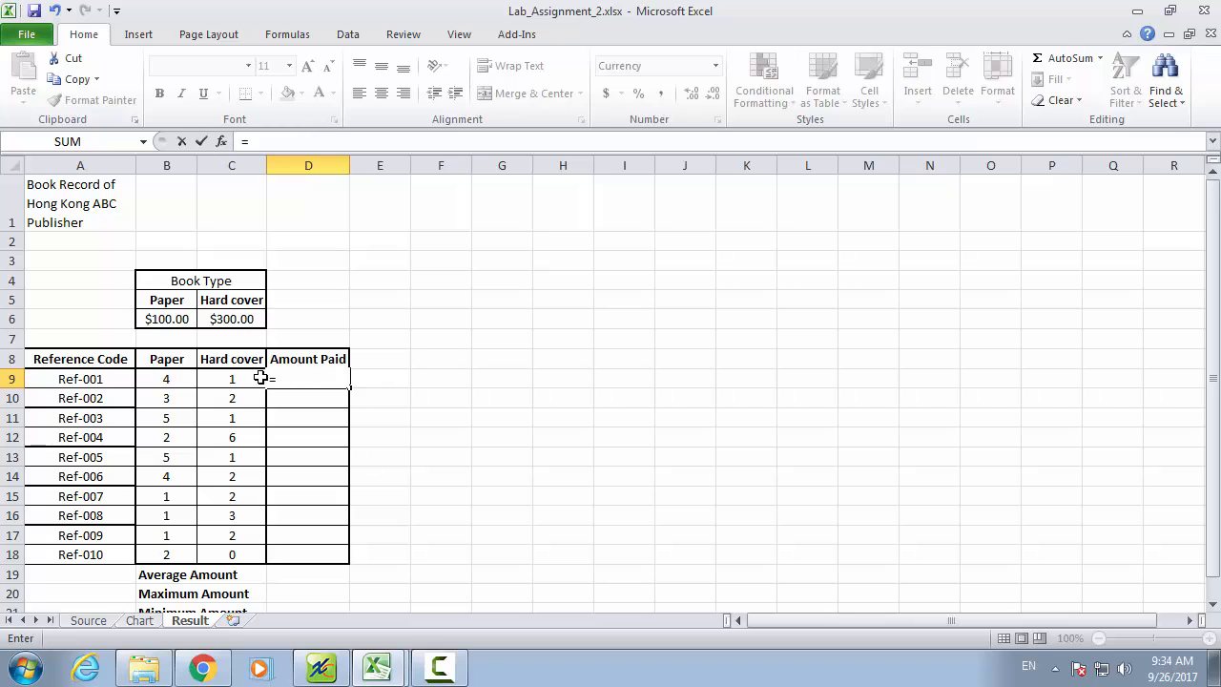
left_click(172, 380)
type("*")
left_click(159, 321)
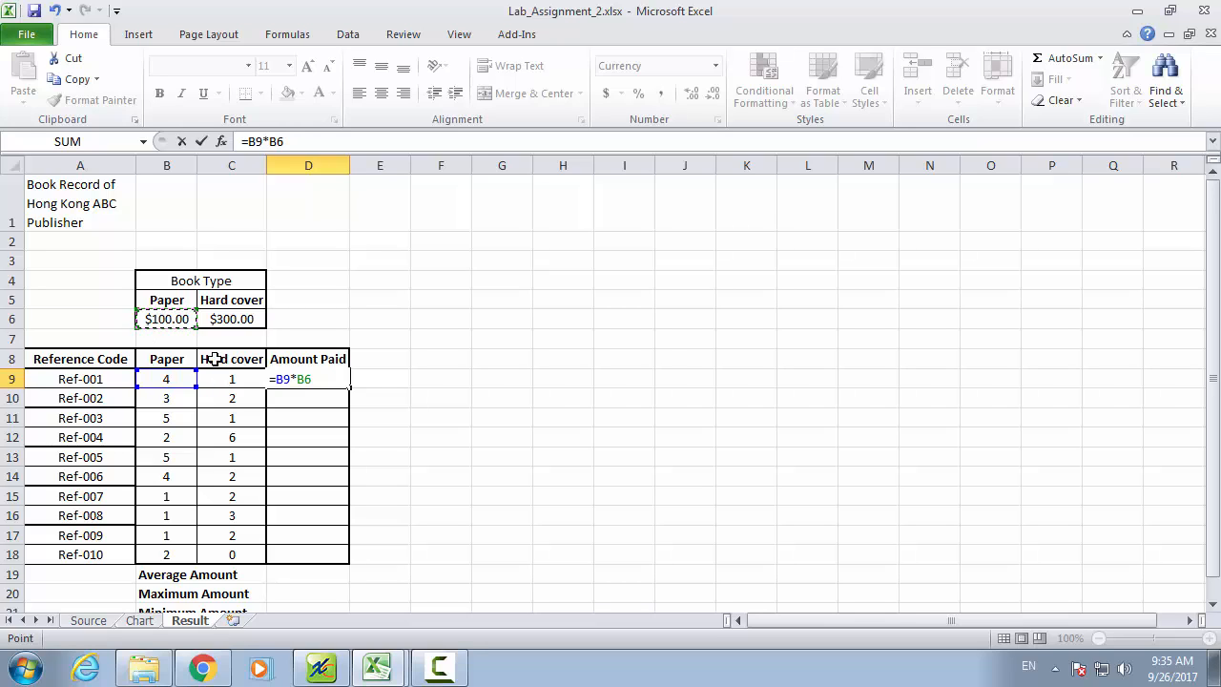
type("+")
left_click(225, 378)
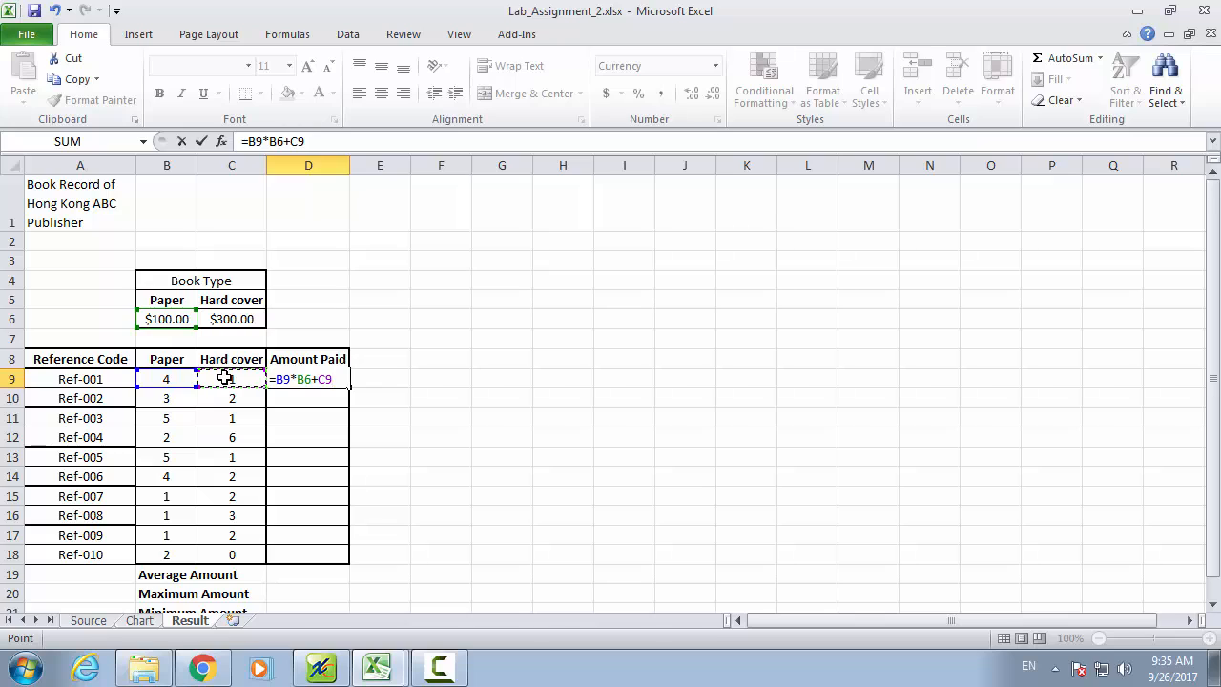
type("*")
left_click(238, 318)
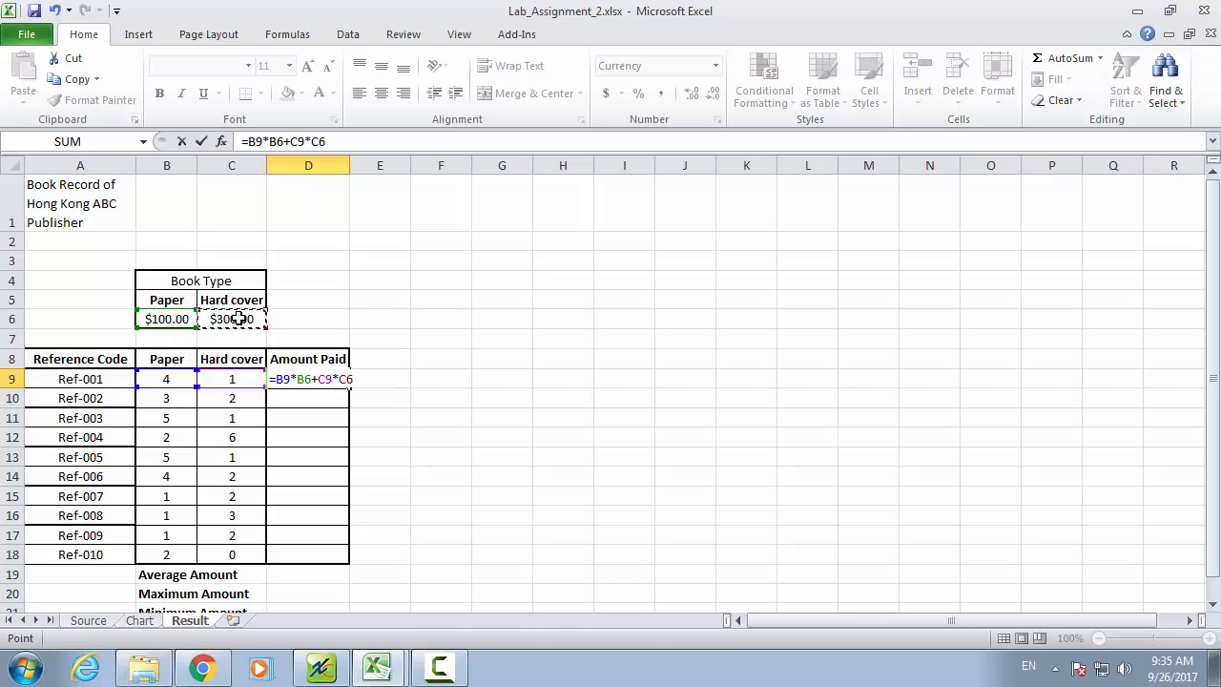
key("Return")
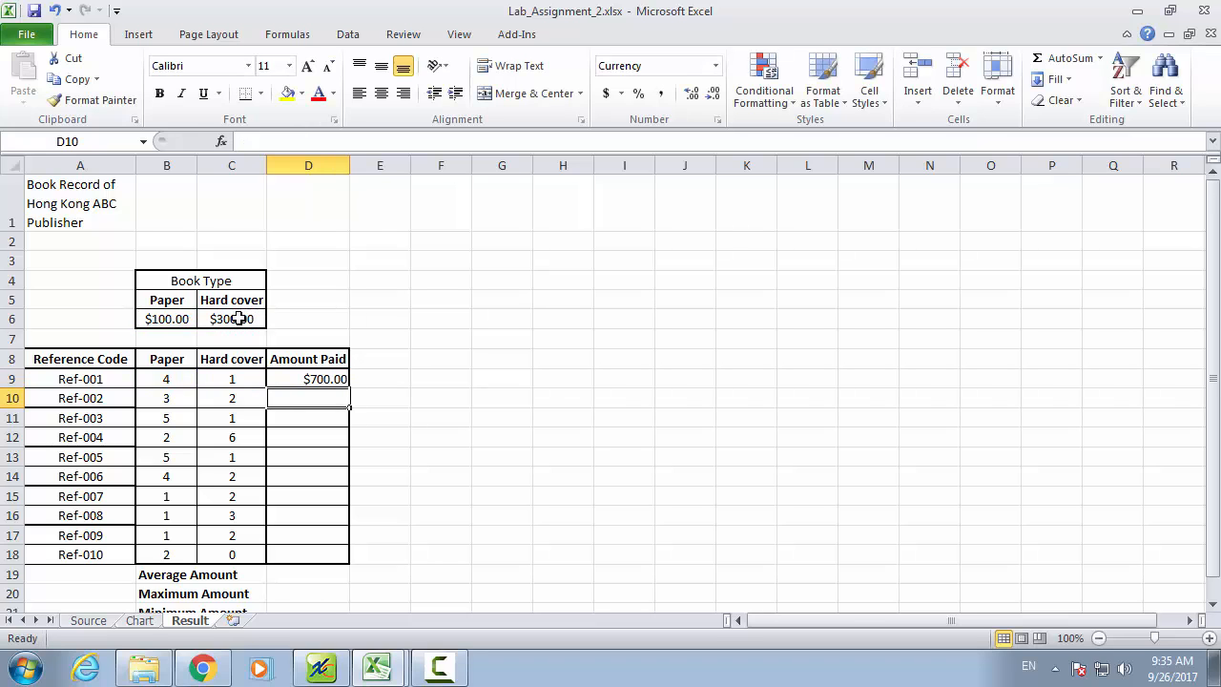
- Copy the Amount Paid formula from D9 into D10:D11 and check the cell references of the pasted formula in D10
left_click(308, 381)
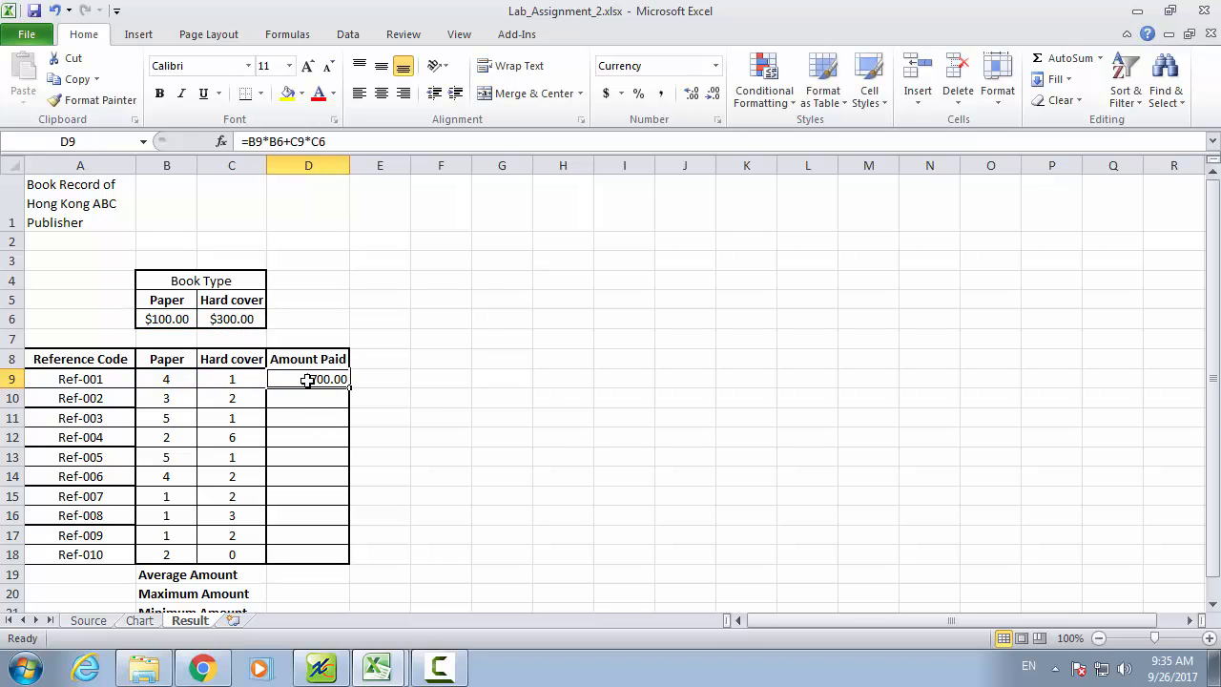
right_click(310, 386)
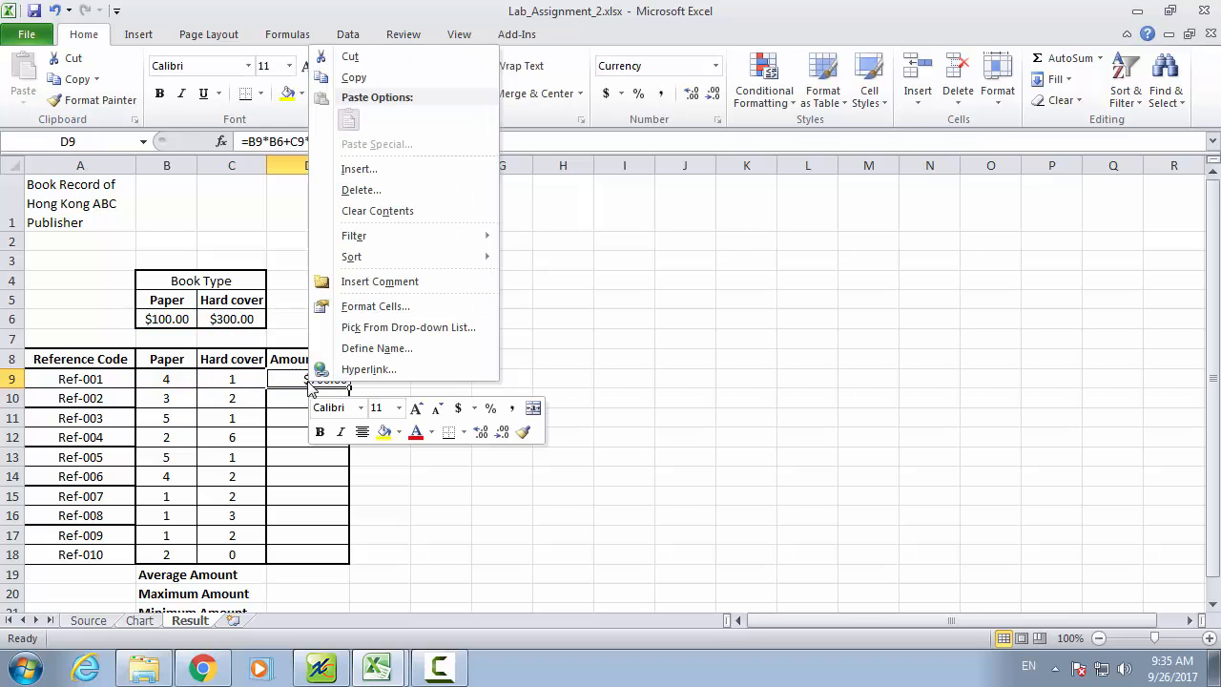
left_click(373, 77)
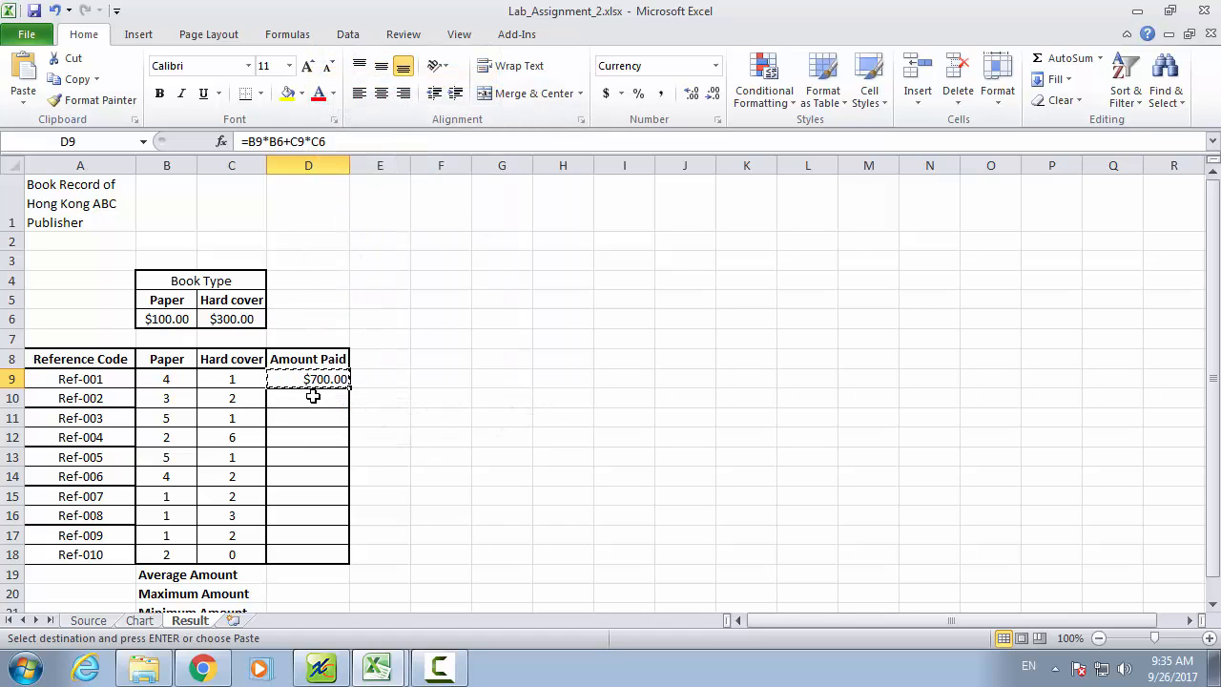
left_click_drag(313, 396, 313, 415)
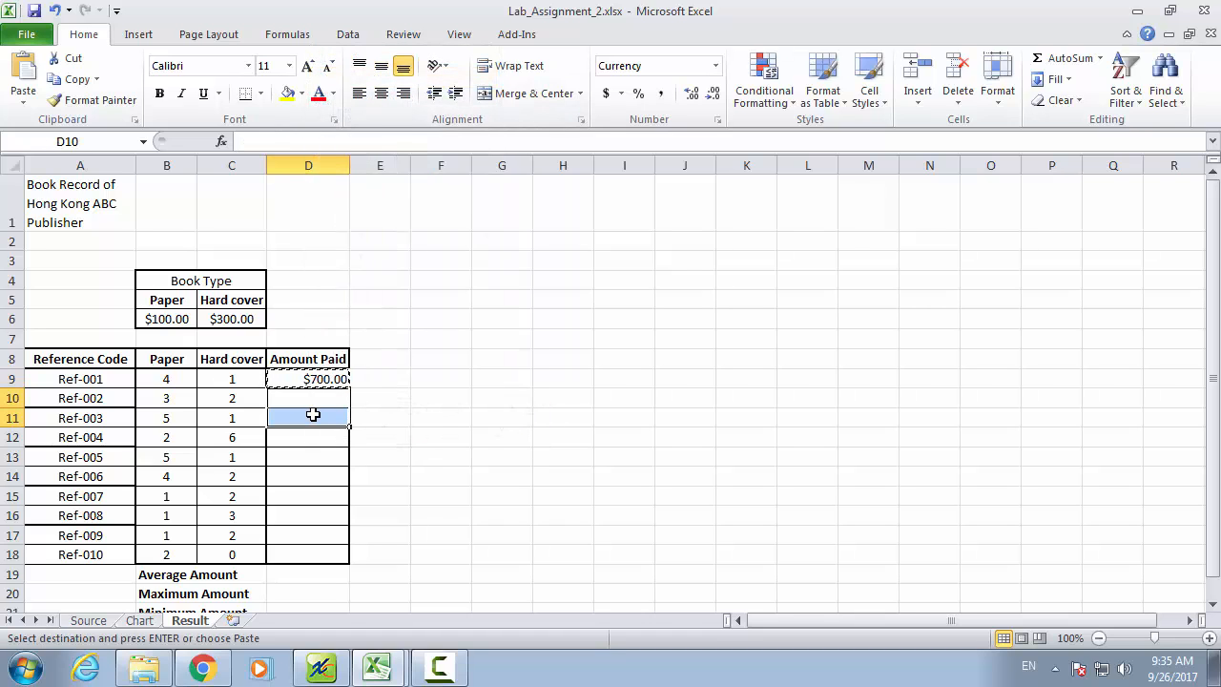
right_click(313, 415)
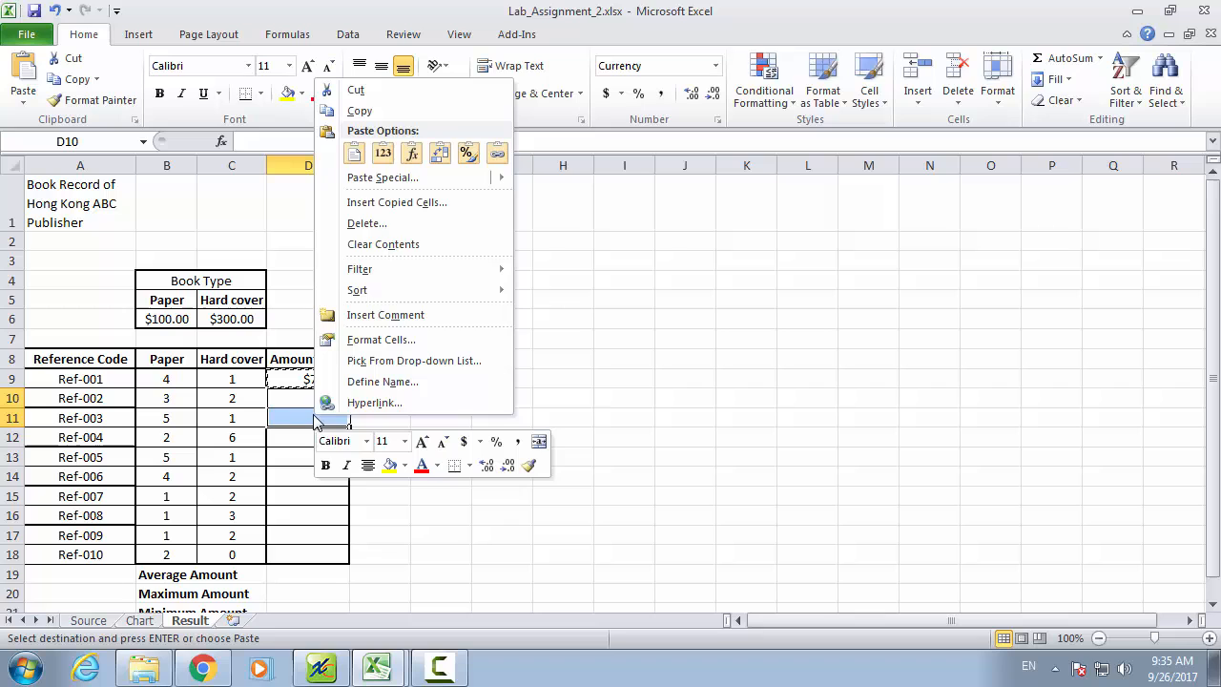
left_click(356, 154)
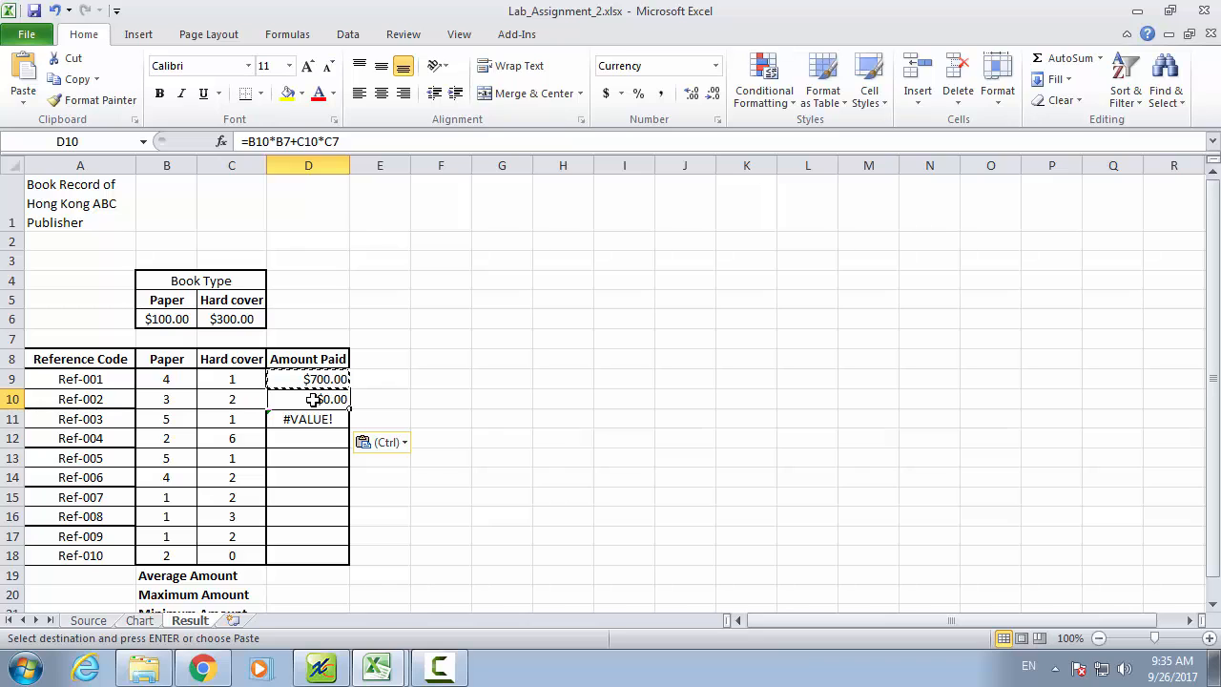
double_click(315, 399)
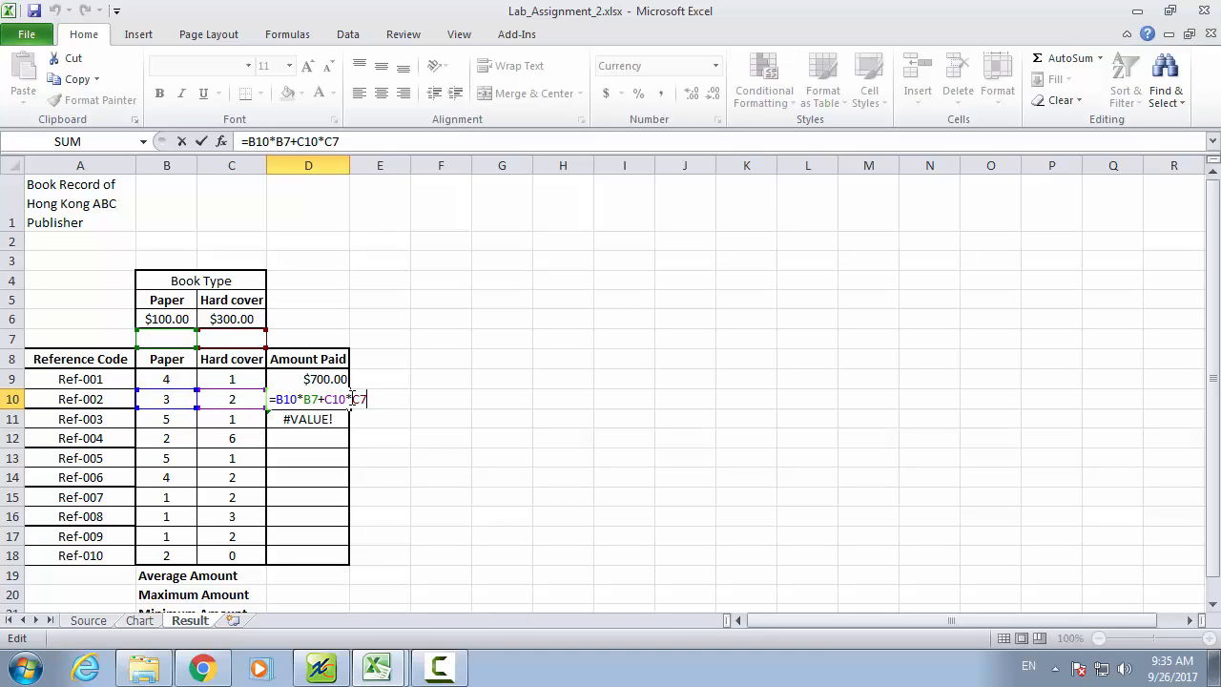
left_click(320, 383)
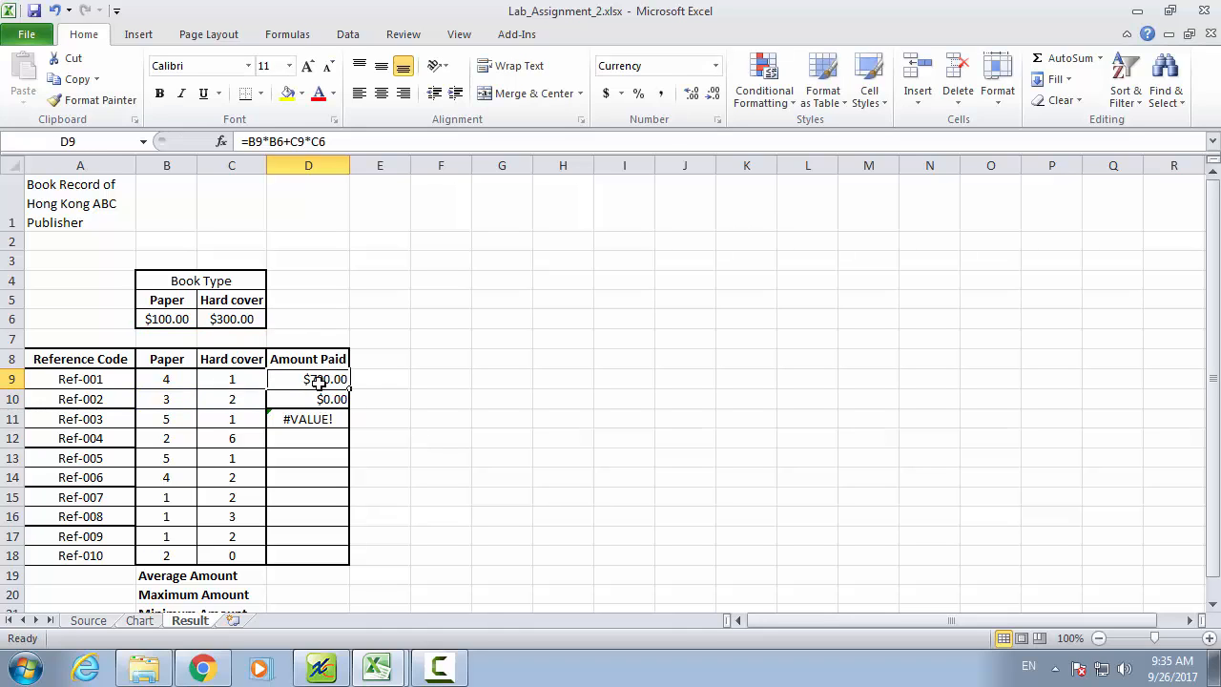
- Compare the price-cell references in the D9 Amount Paid formula with those in the copied formula in D10
double_click(320, 382)
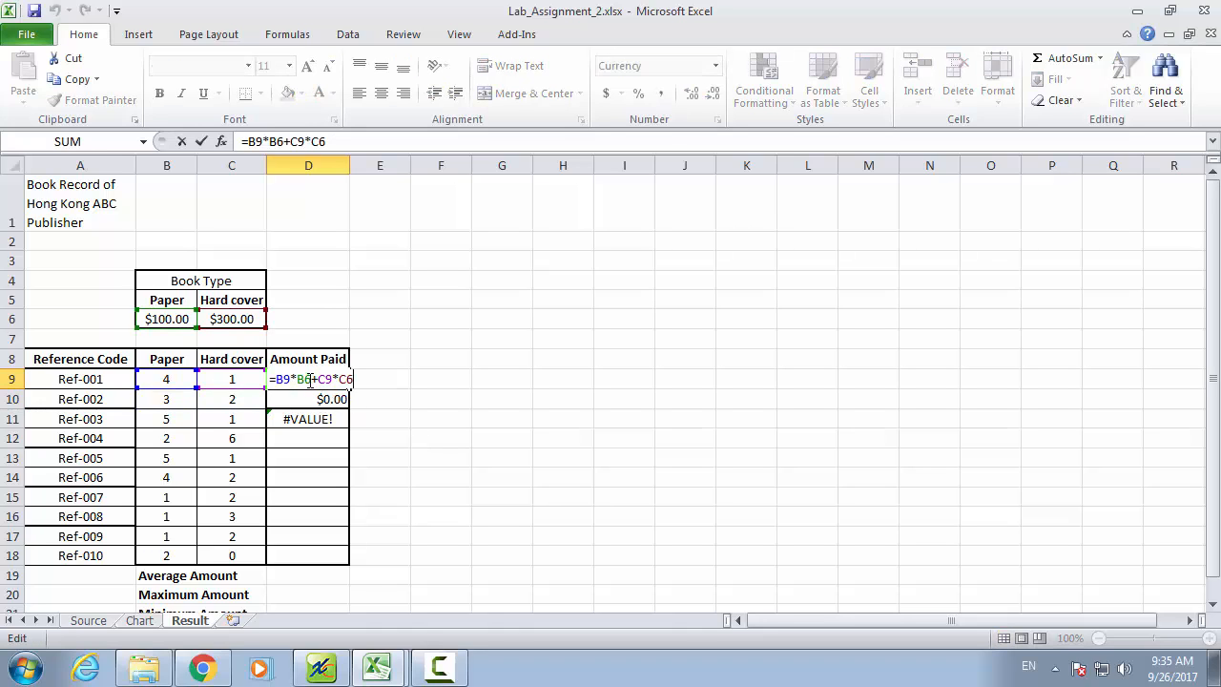
left_click_drag(311, 380, 304, 380)
left_click(349, 378)
left_click(301, 398)
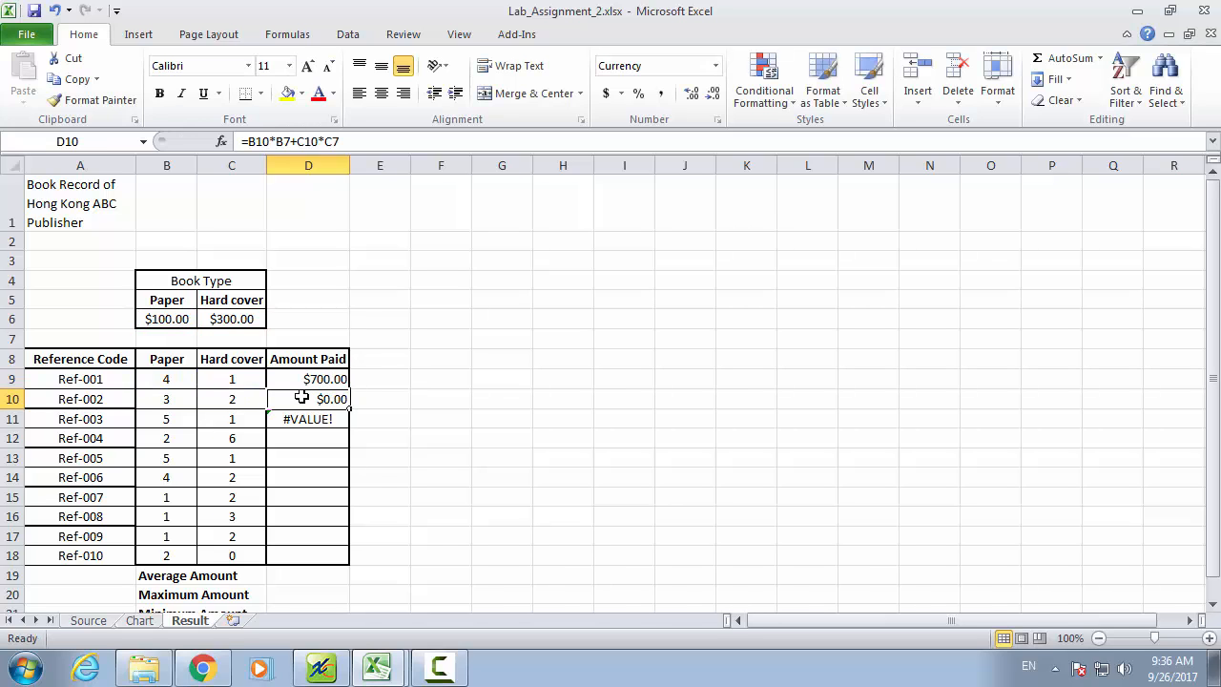
double_click(301, 398)
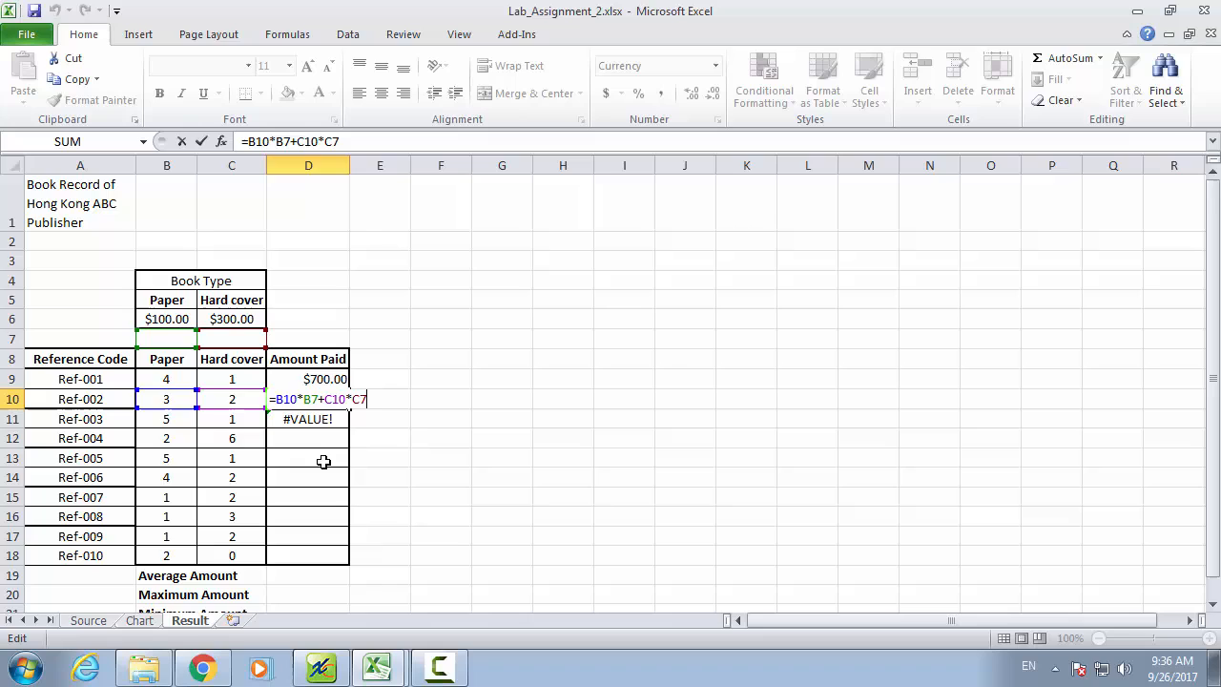
left_click(341, 400)
key("ctrl+Return")
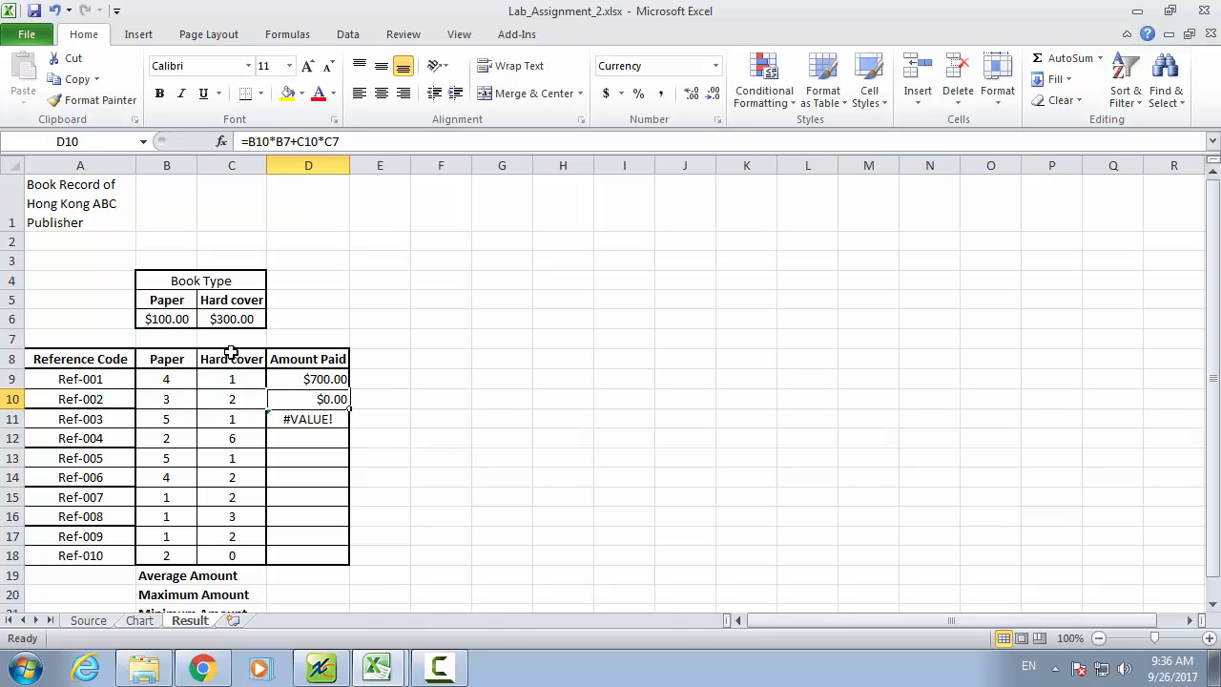
- Lock the row of both price references in the D9 Amount Paid formula, making it =B9*B$6+C9*C$6
left_click(308, 379)
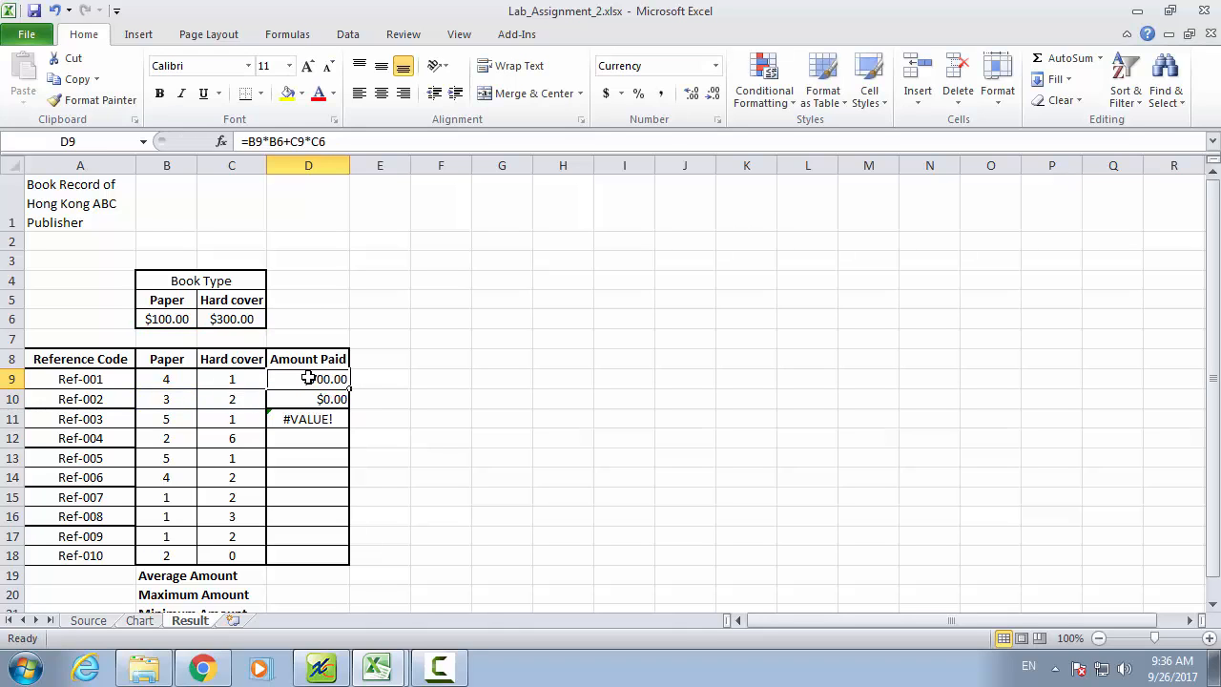
double_click(308, 379)
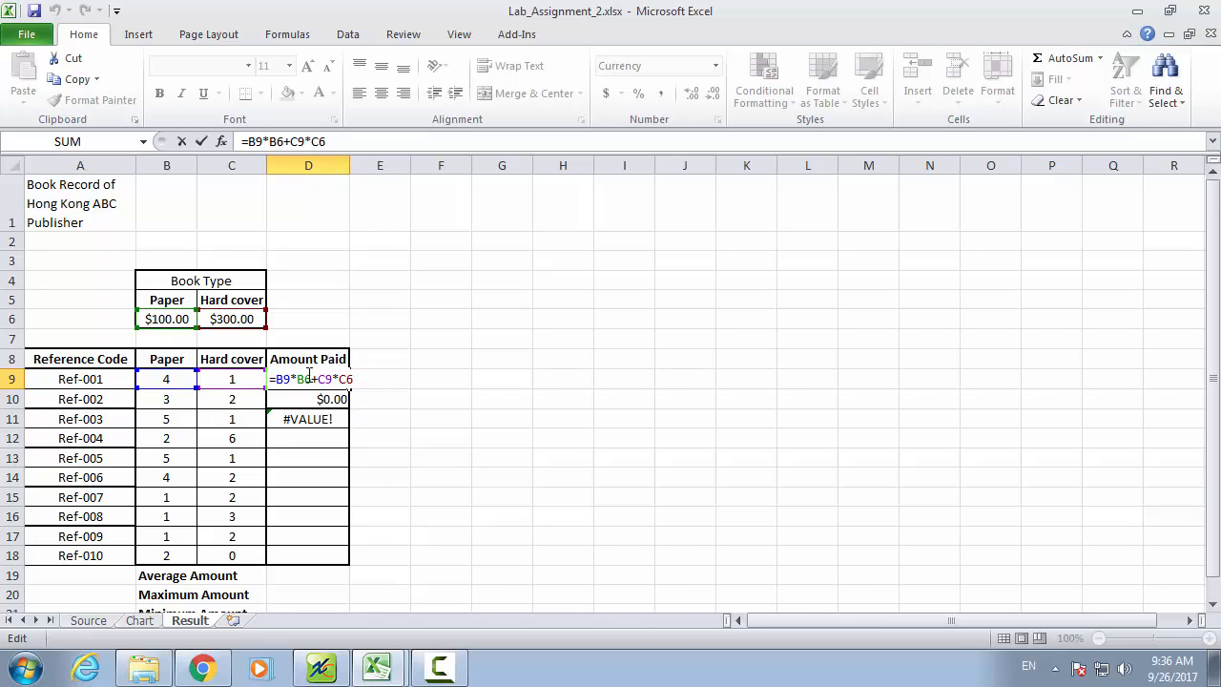
type("$")
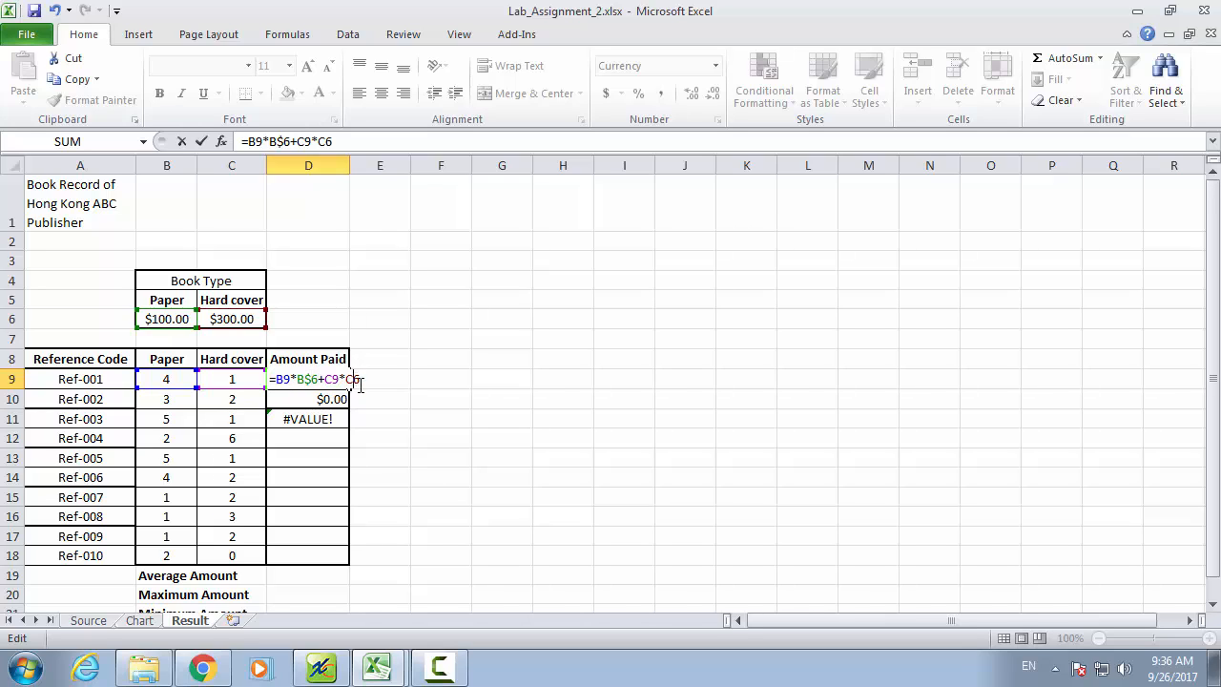
left_click(353, 380)
type("$")
double_click(312, 380)
left_click(356, 380)
left_click_drag(292, 384, 325, 382)
key("Escape")
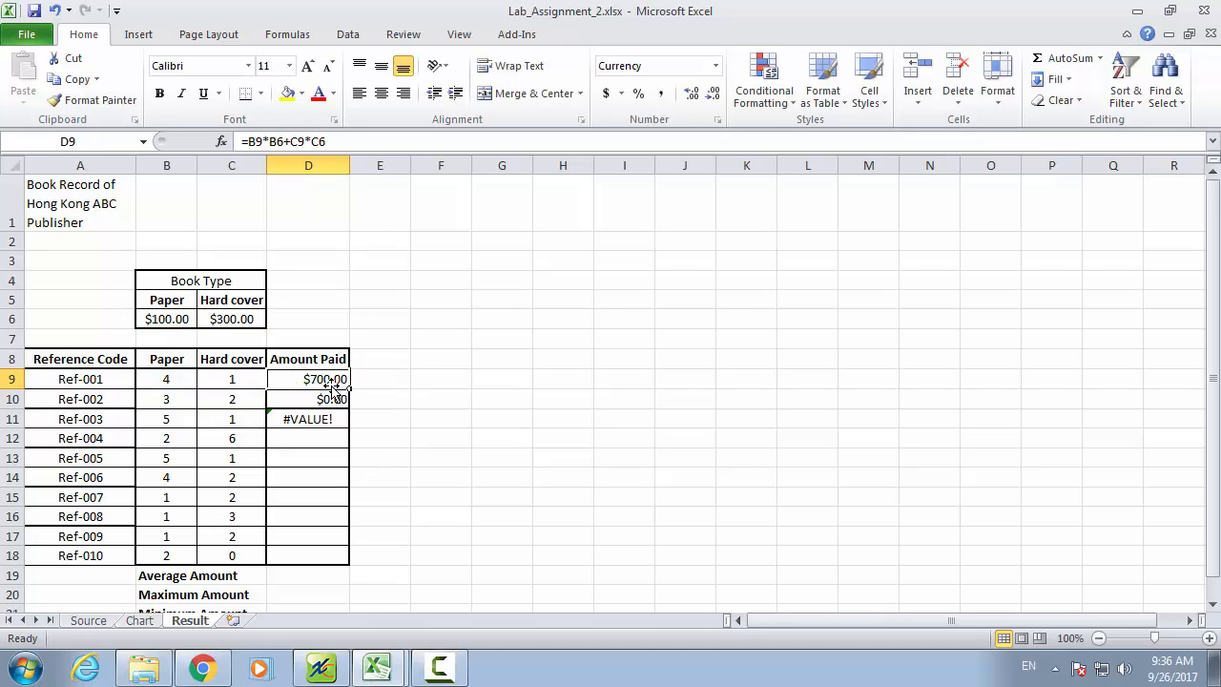
key("ctrl+c")
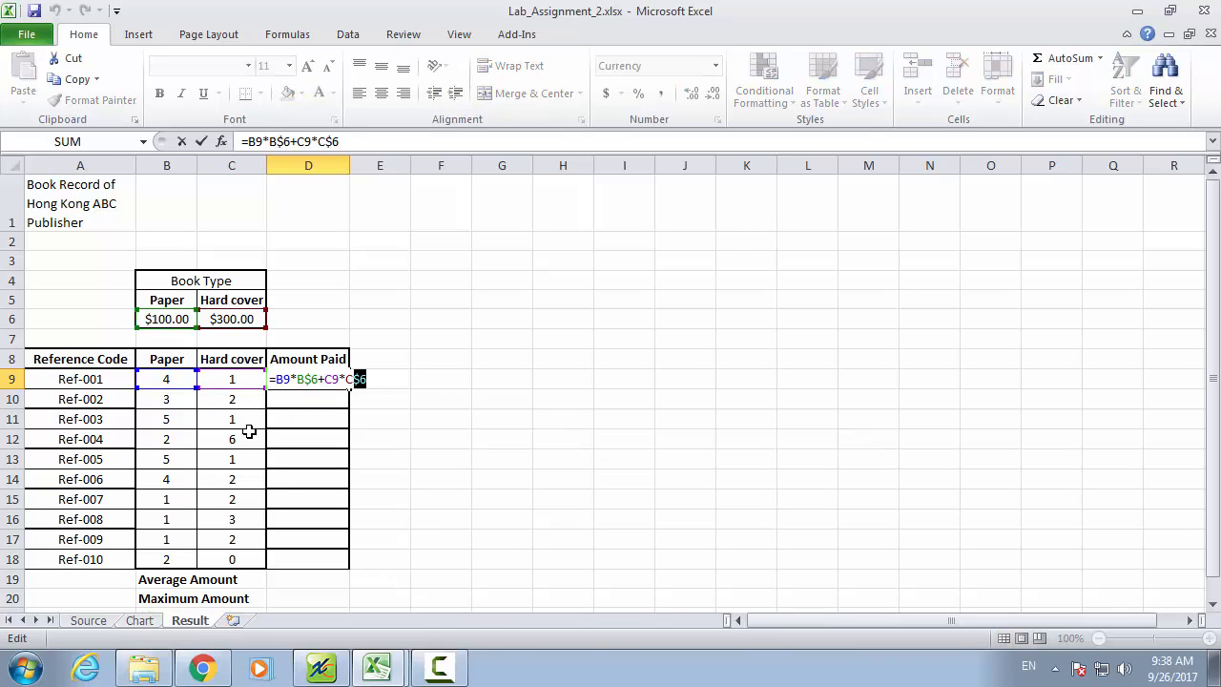
key("ctrl+Return")
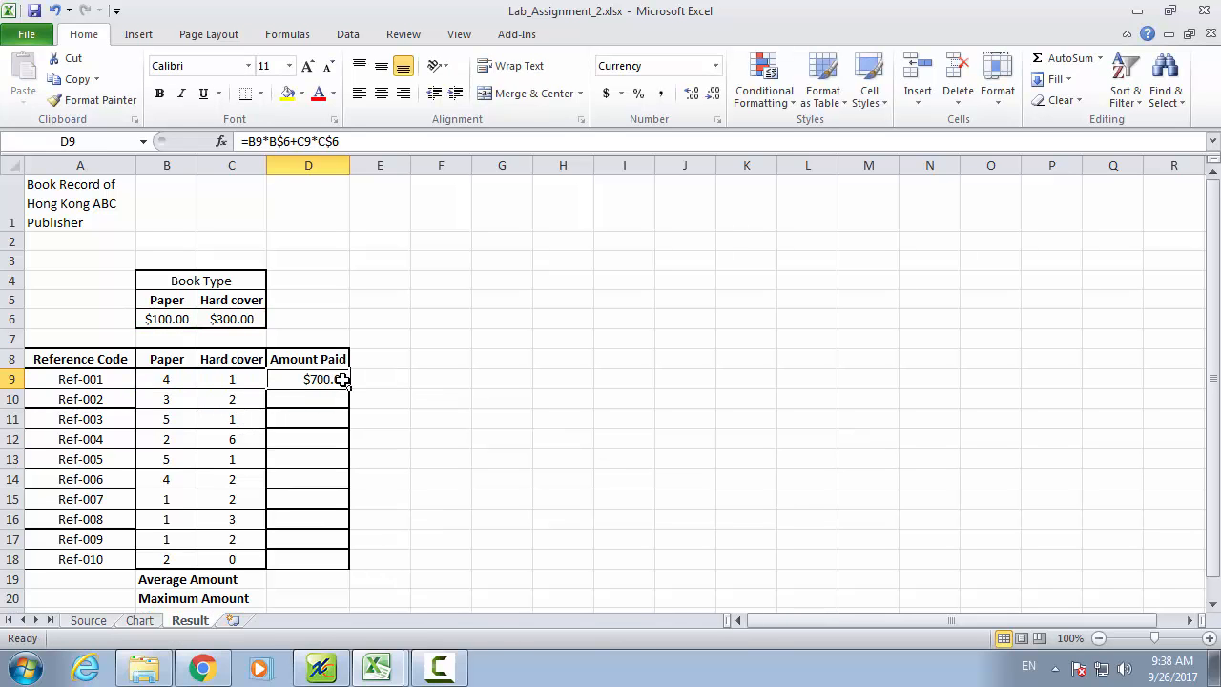
- Fill the Amount Paid formula from D9 down through D18 and check the cell references of the formula in D12
left_click_drag(350, 388, 340, 568)
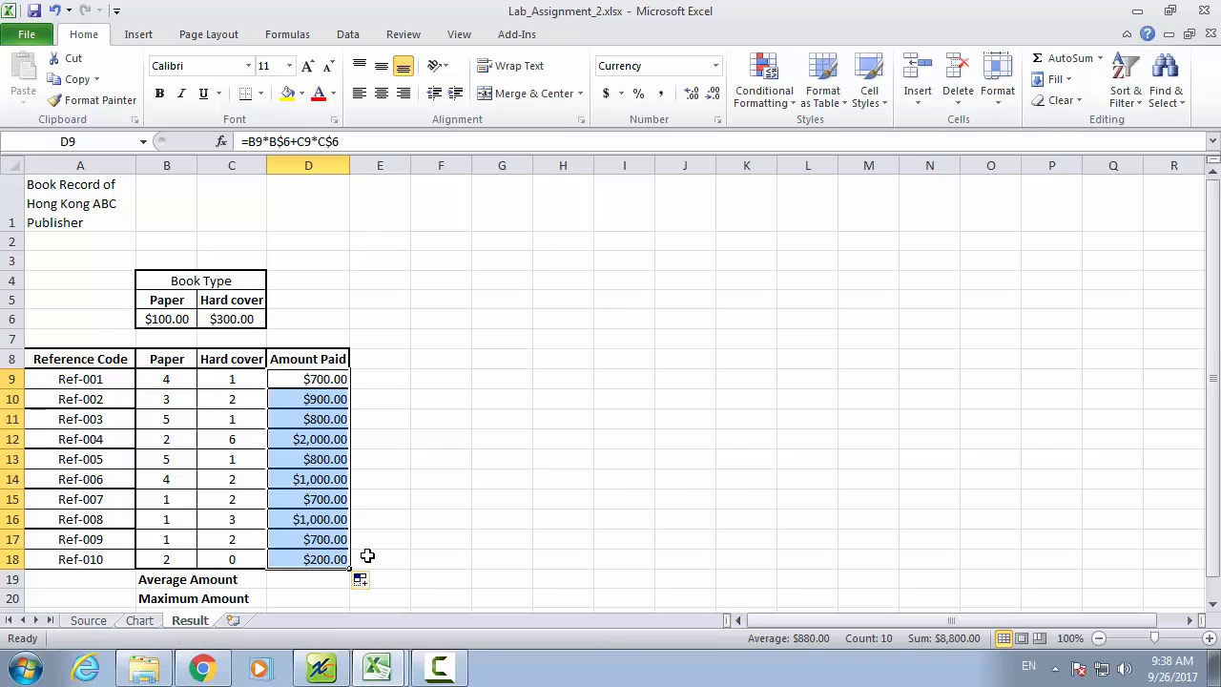
left_click(307, 441)
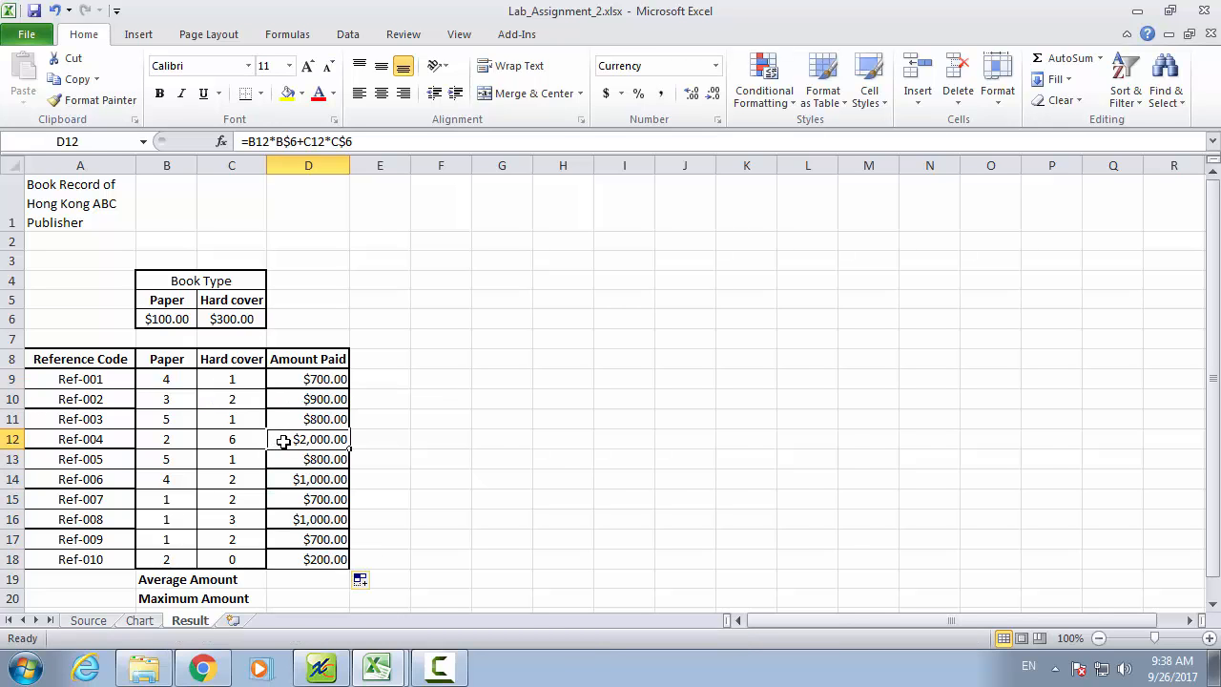
double_click(283, 442)
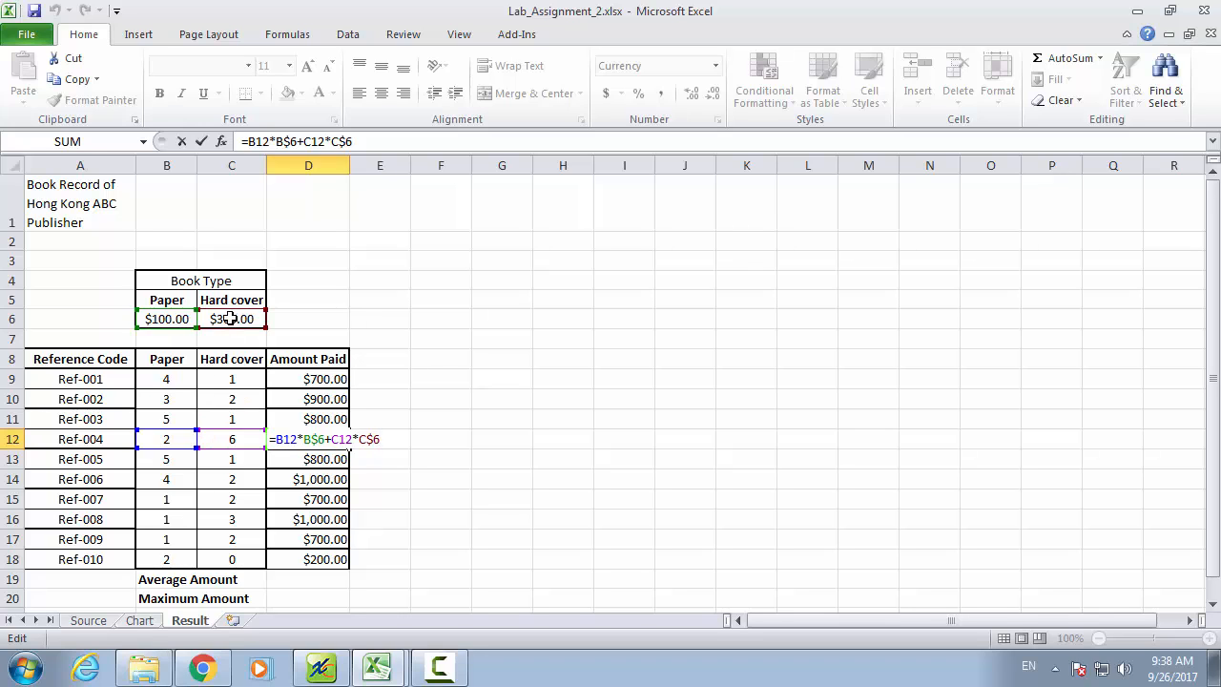
key("ctrl+Return")
- Enter =average(D9:D18) in D19 to calculate the Average Amount
scroll(267, 477, "down", 2)
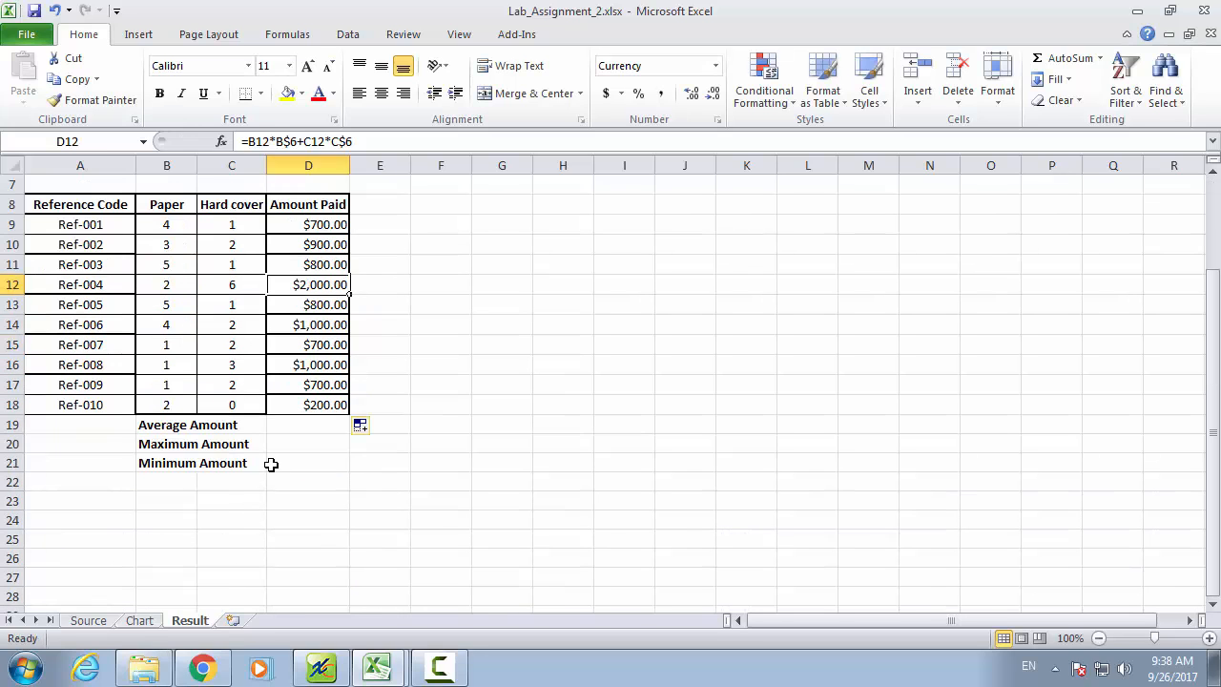
left_click_drag(284, 424, 302, 469)
left_click(288, 425)
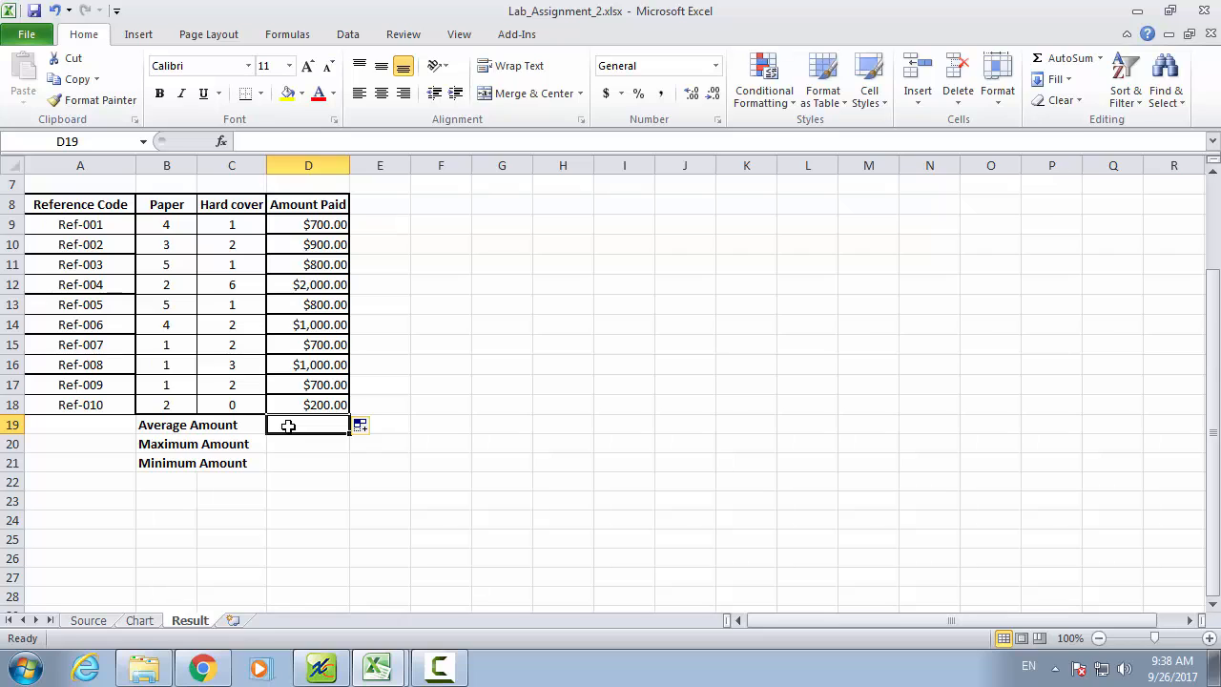
type("=")
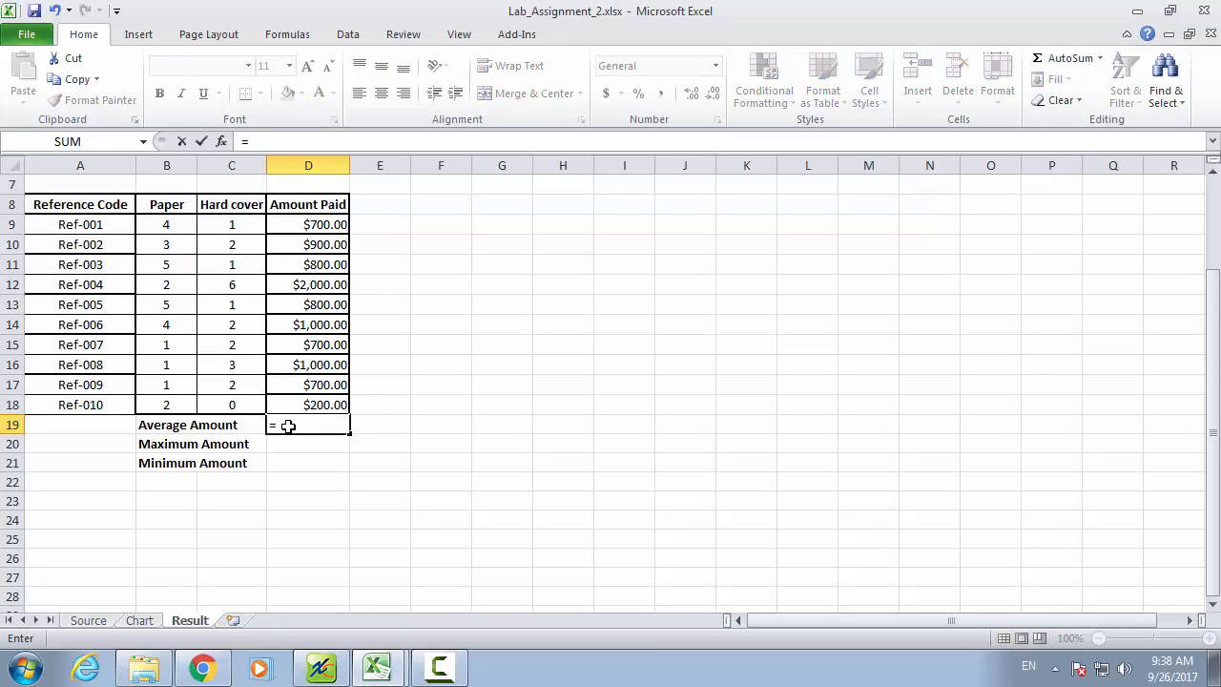
type("average")
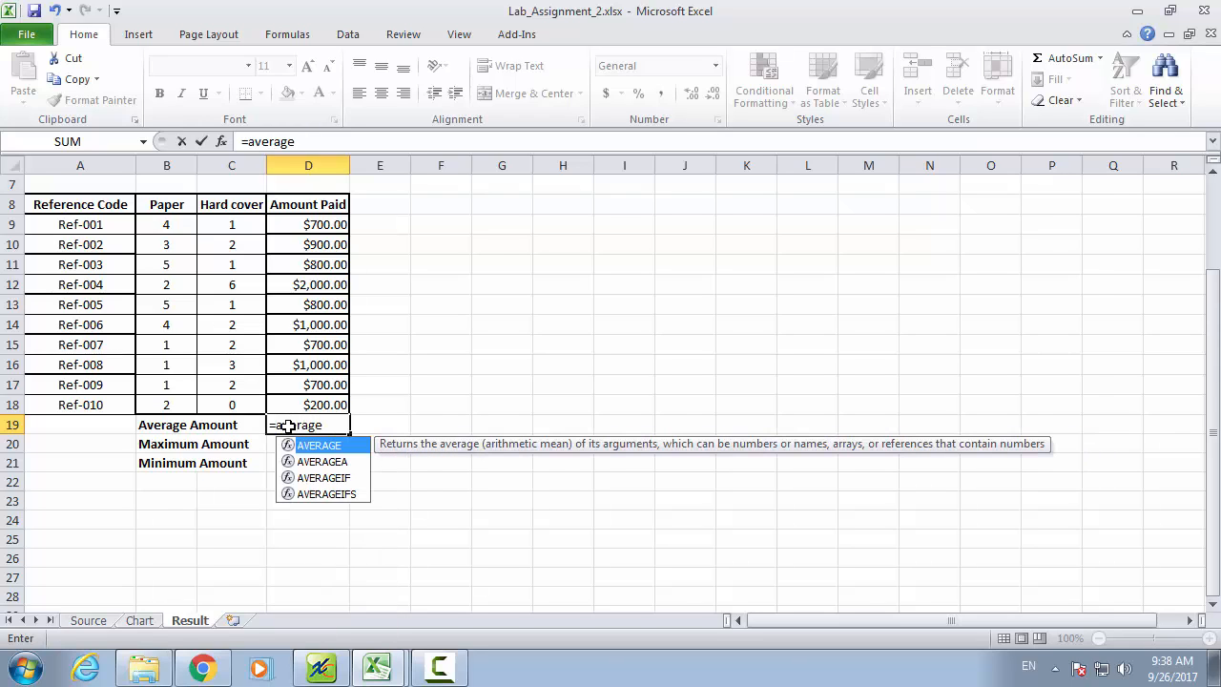
type("(")
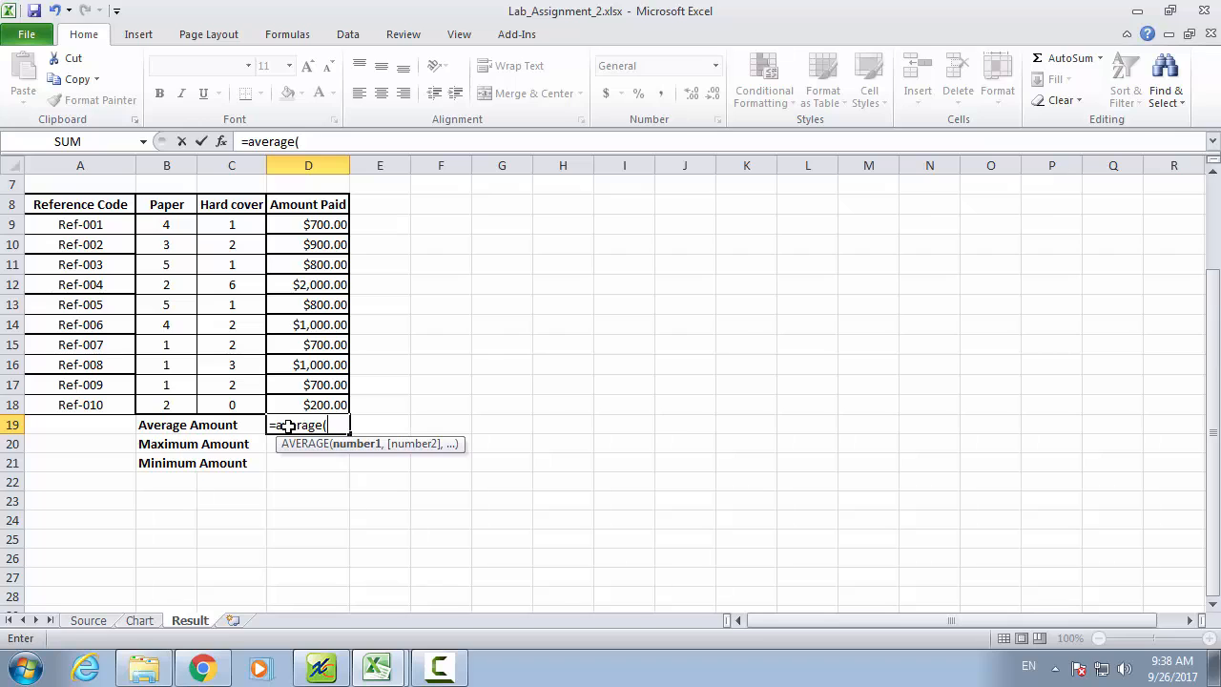
left_click_drag(313, 232, 322, 403)
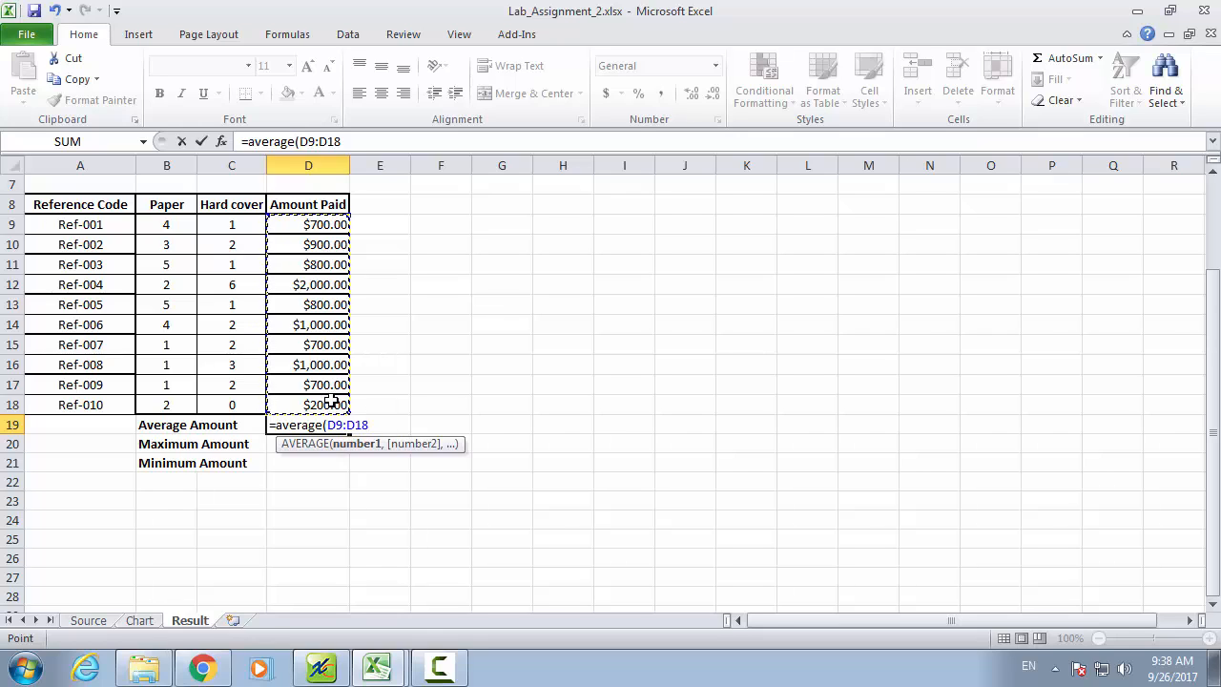
type(")")
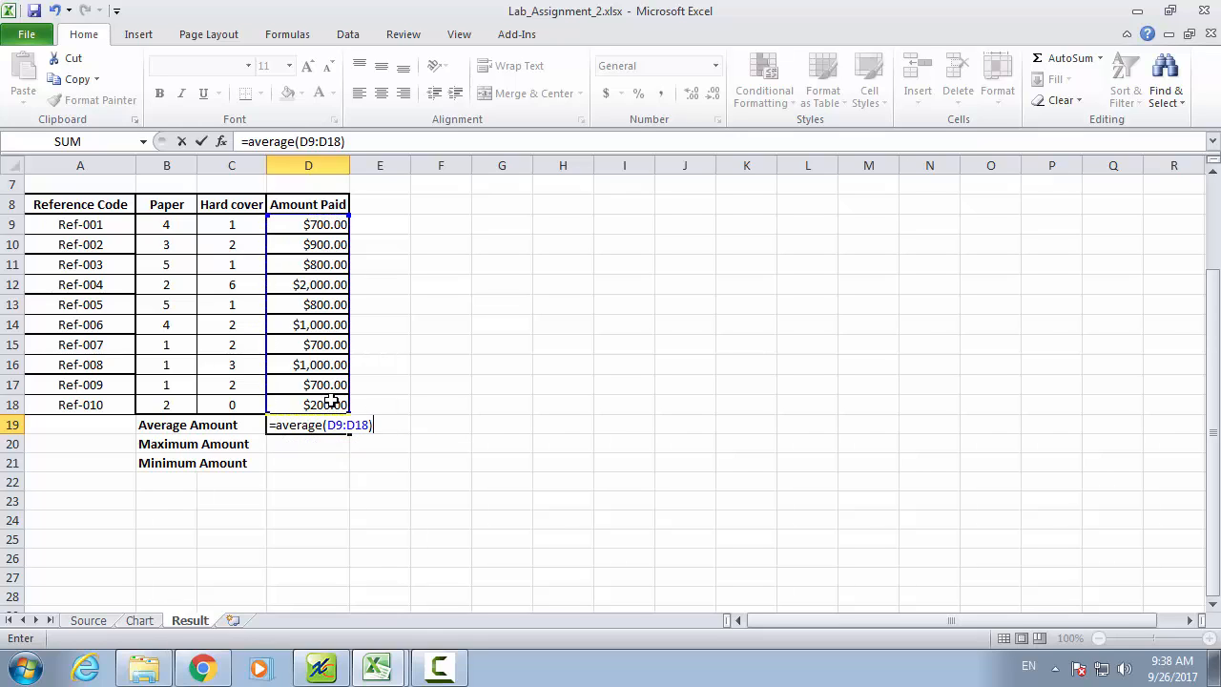
key("Return")
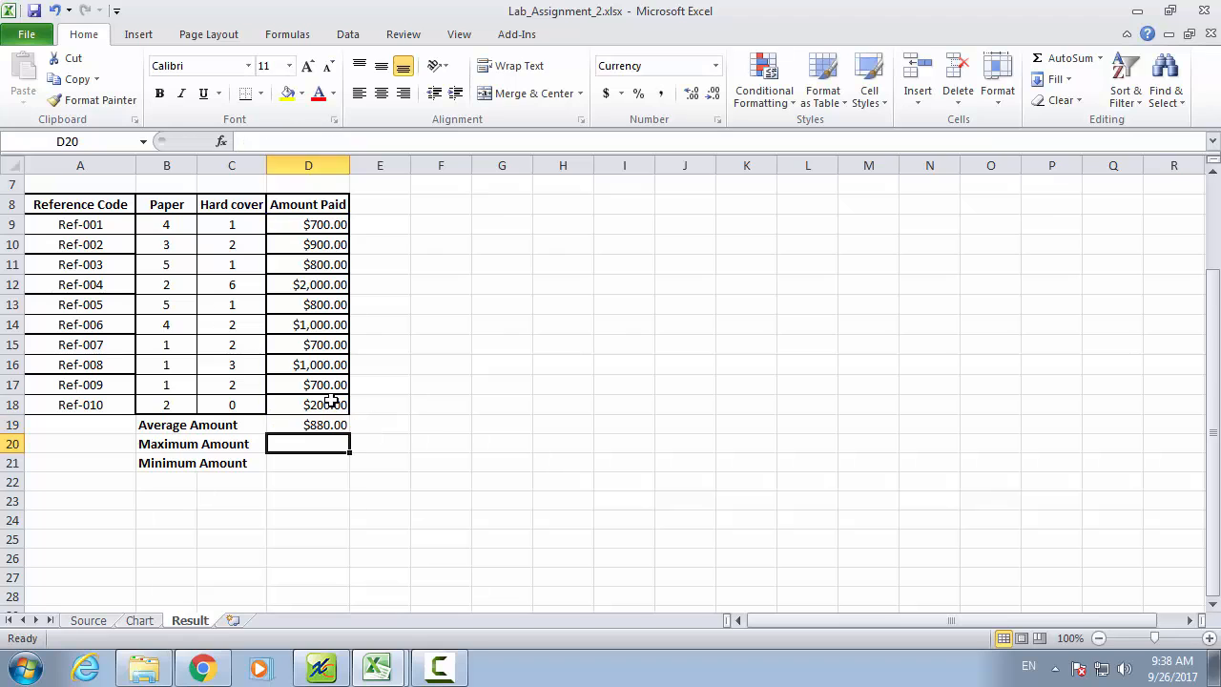
- Enter =max(D9:D18) in D20 to calculate the Maximum Amount
type("=")
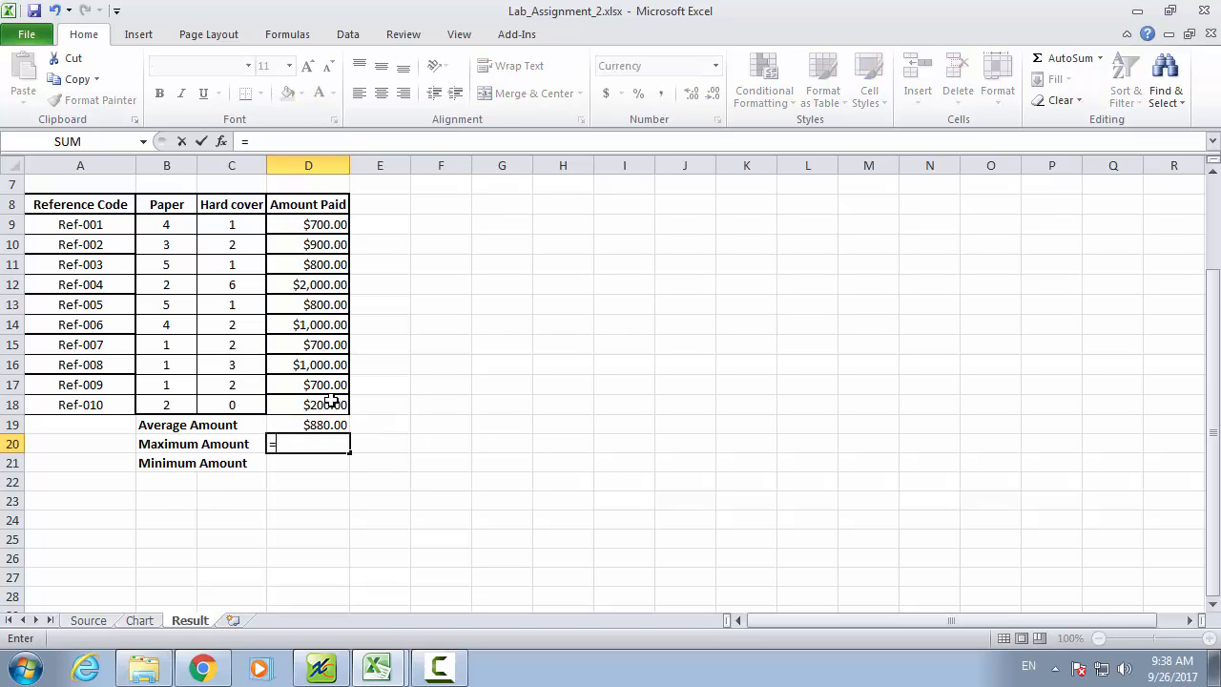
type("max(")
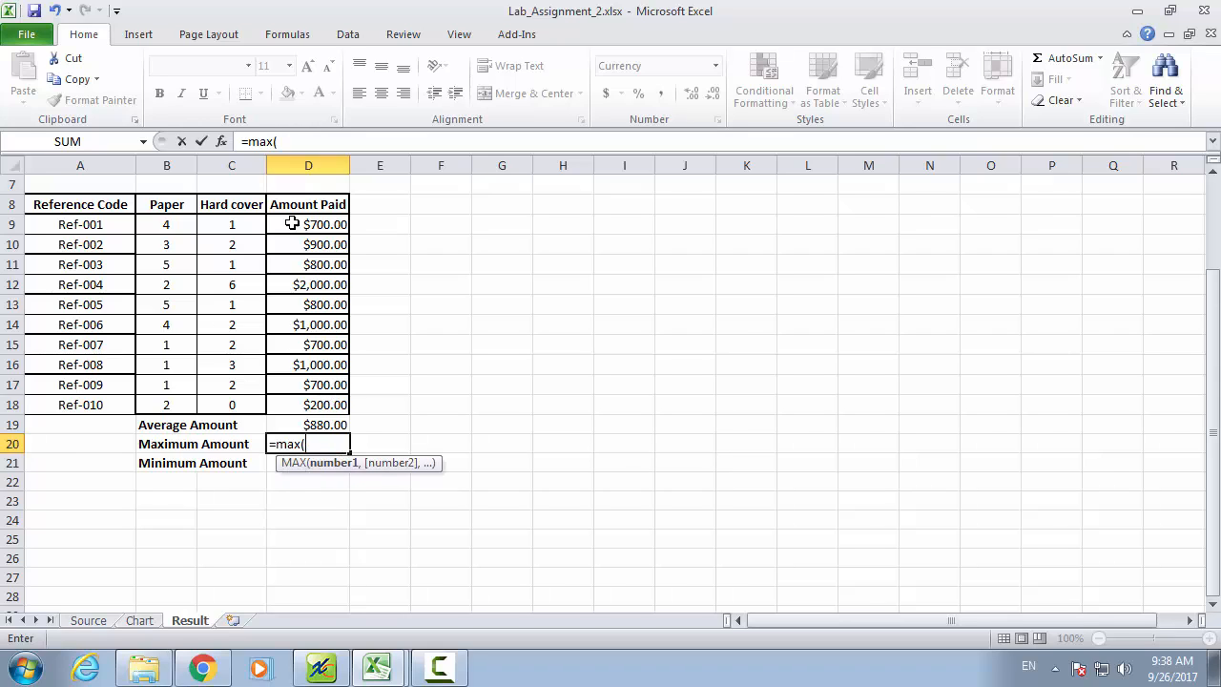
left_click_drag(315, 225, 325, 402)
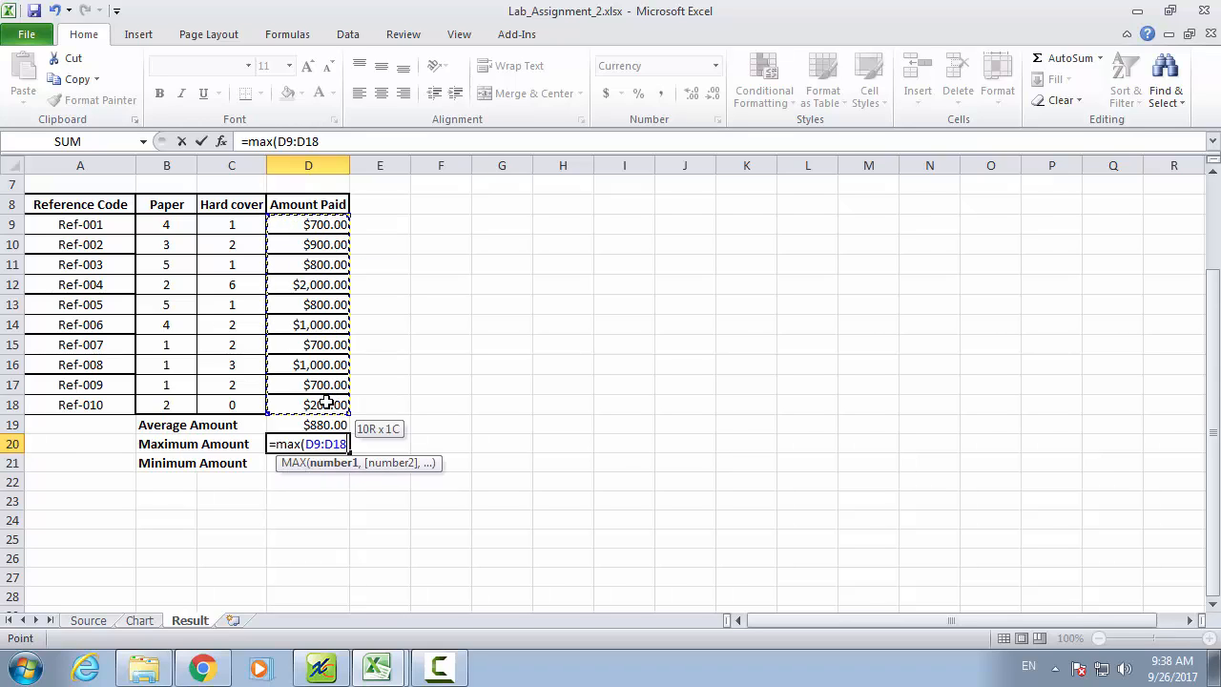
type(")")
key("Return")
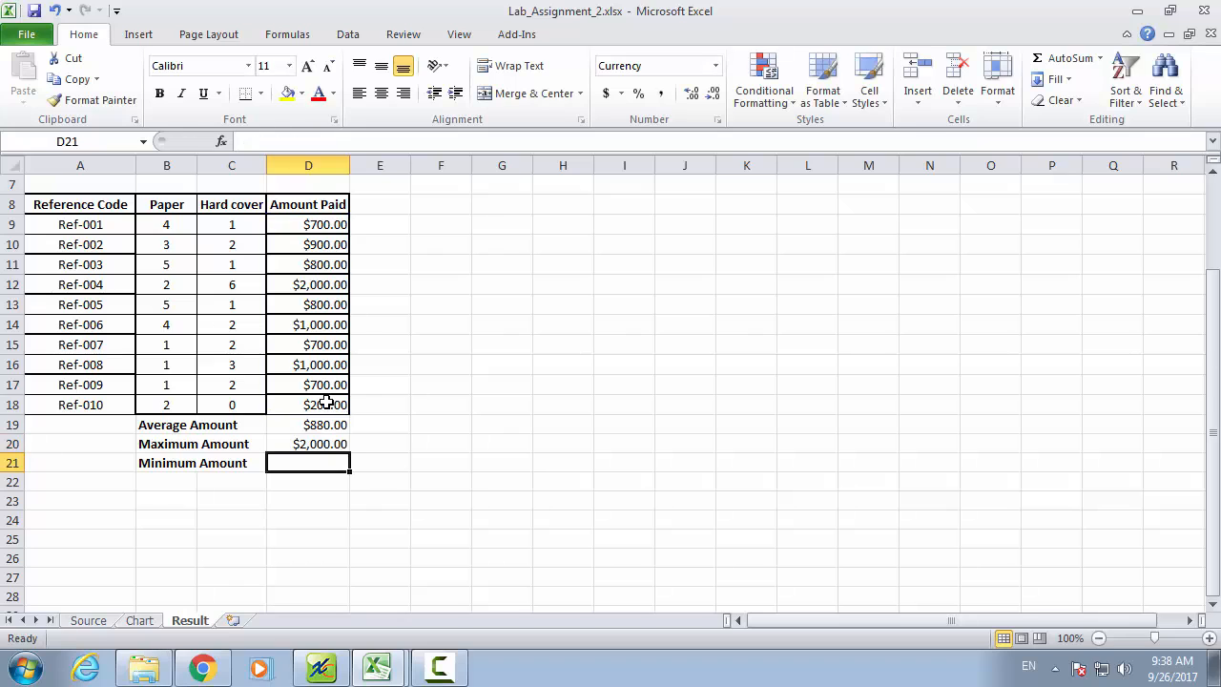
- Enter =min(D9:D18) in D21 to calculate the Minimum Amount
type("=min(")
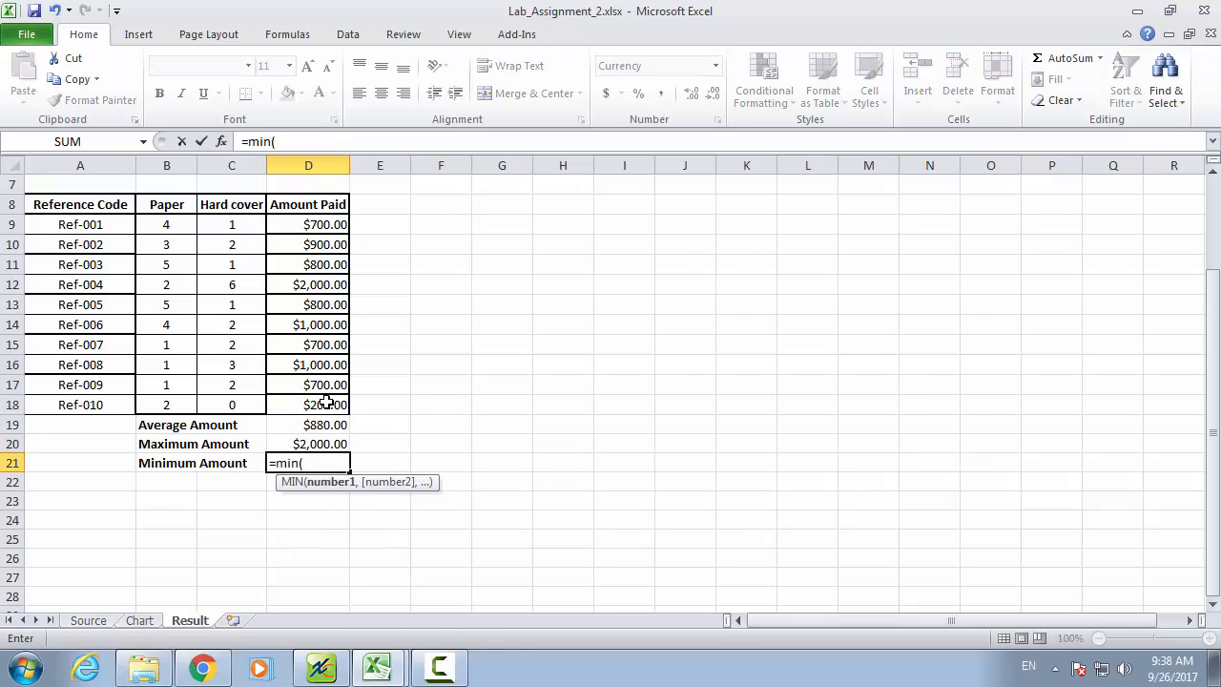
left_click_drag(315, 226, 303, 410)
type(")")
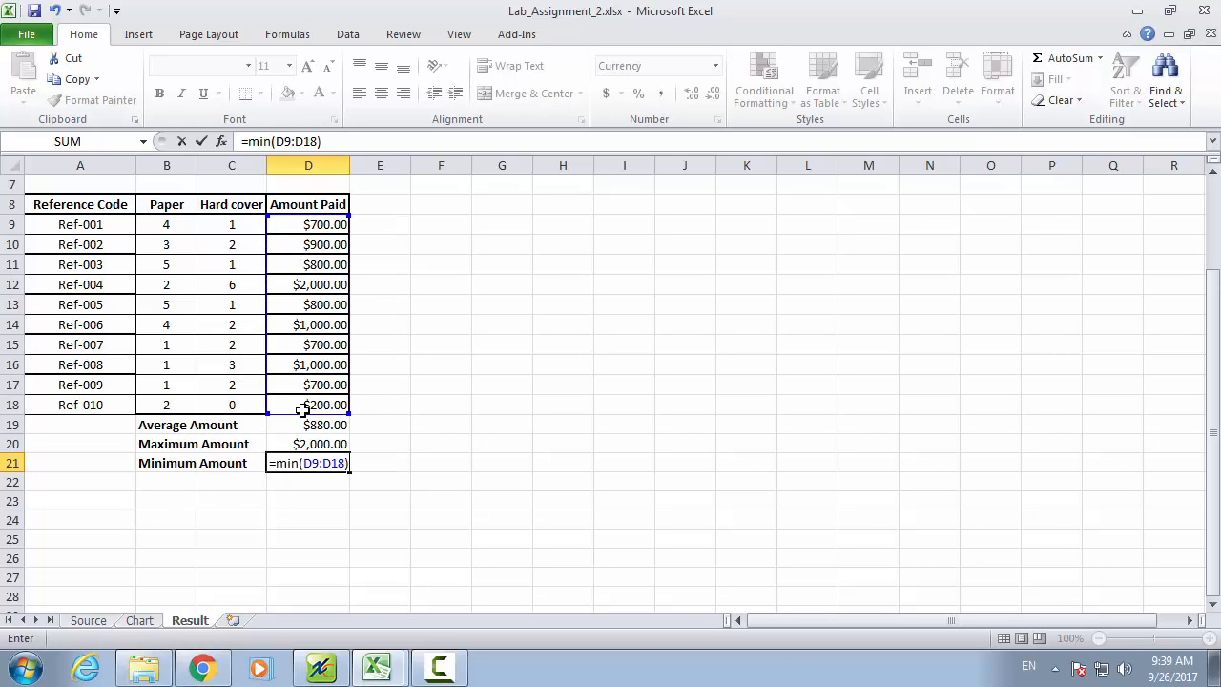
key("Return")
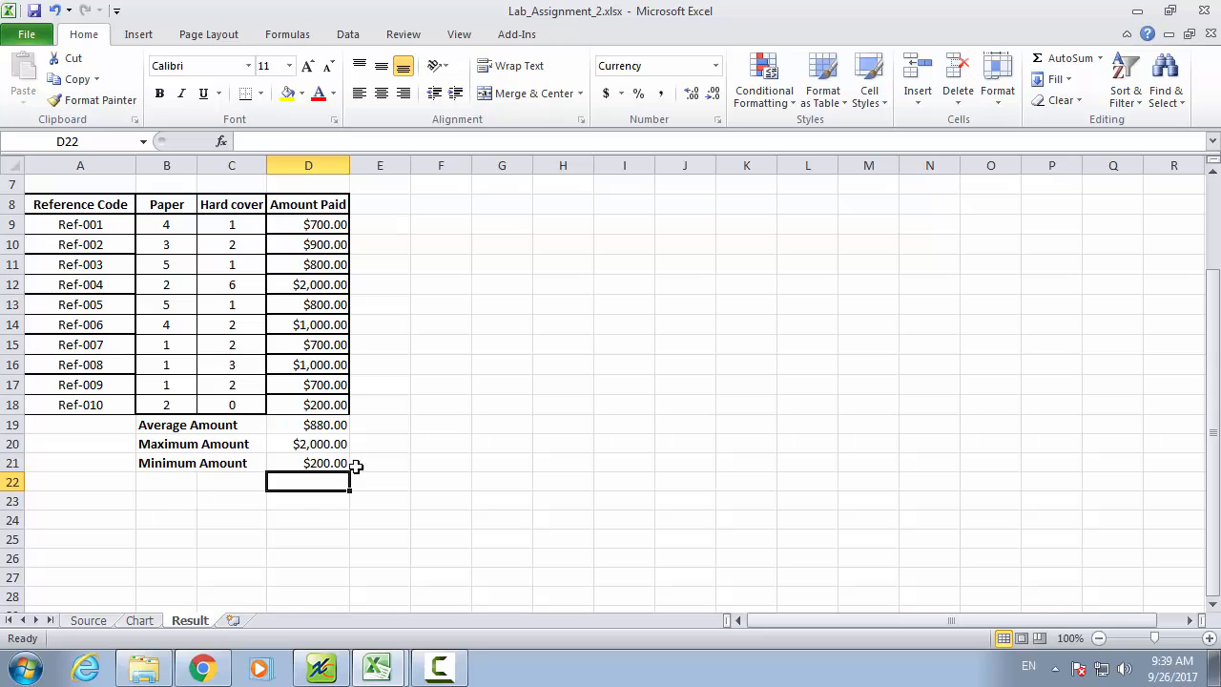
- Save the workbook under the new name 8M_40_Act02_Part2 as an Excel Workbook in the Lab_02 folder
scroll(355, 469, "up", 2)
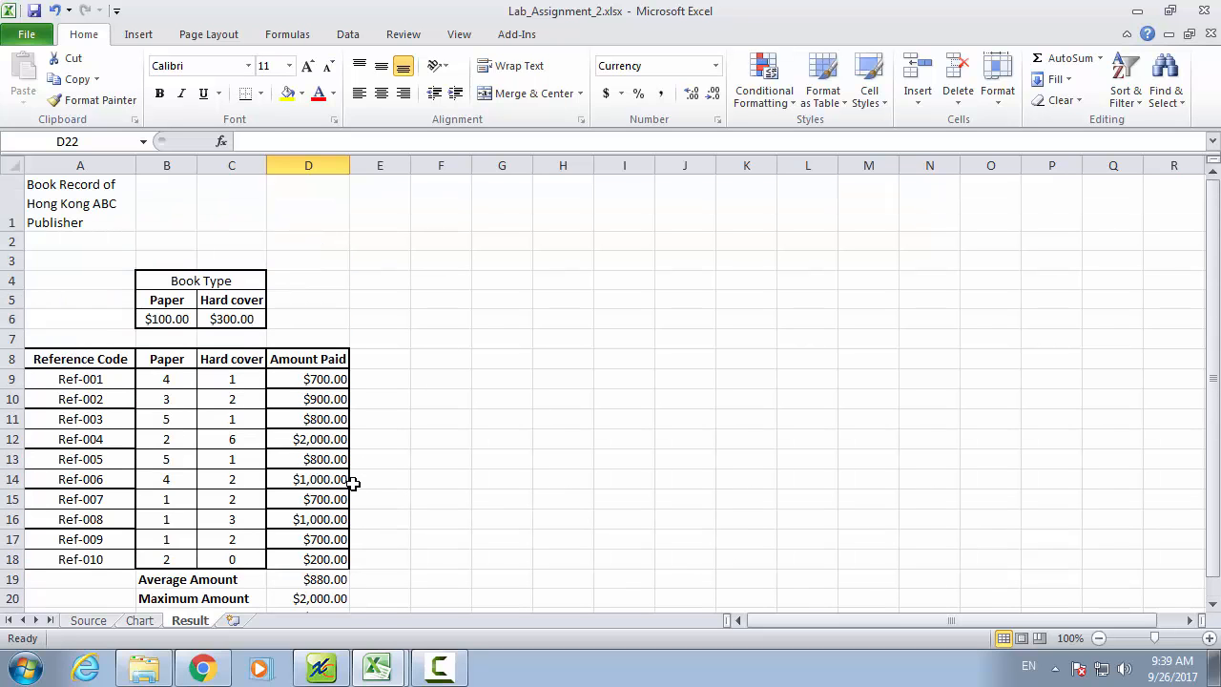
left_click(28, 38)
left_click(39, 95)
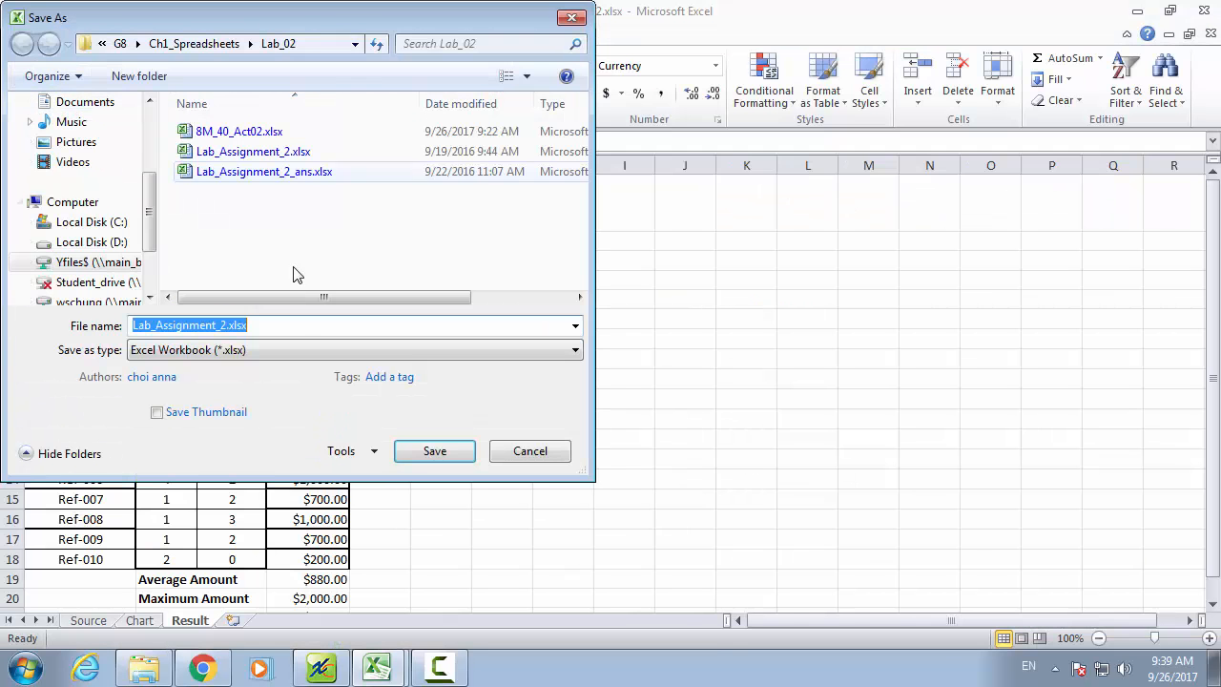
key("BackSpace")
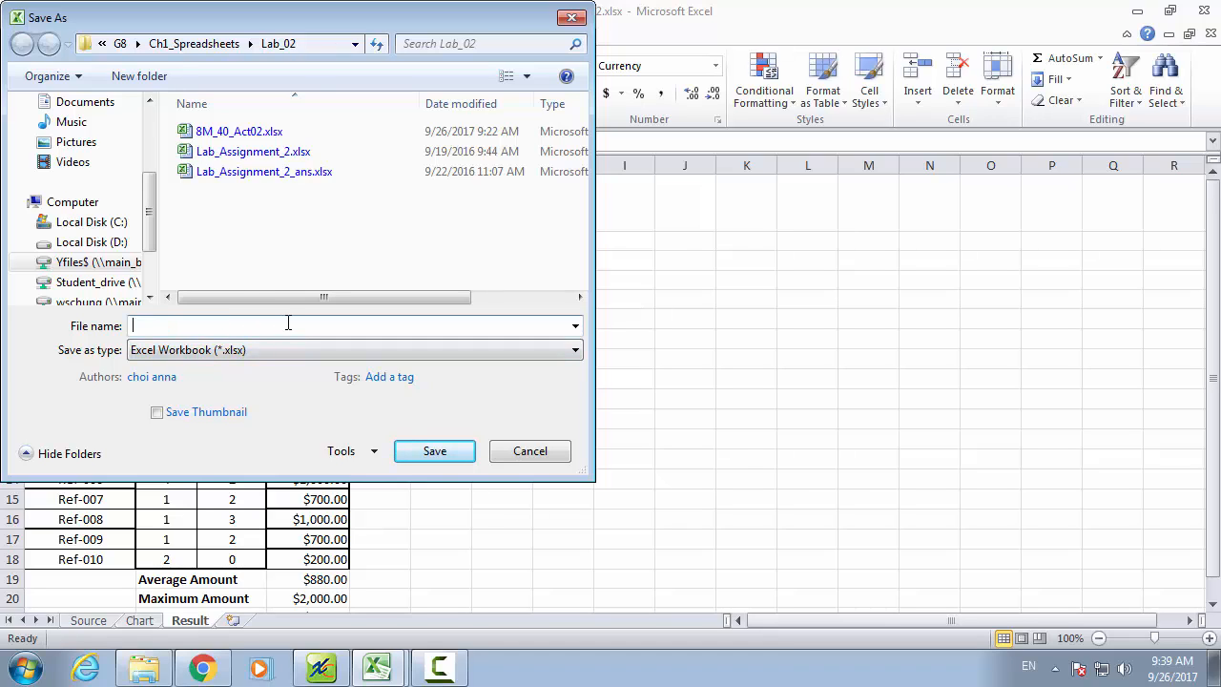
type("8M_40_")
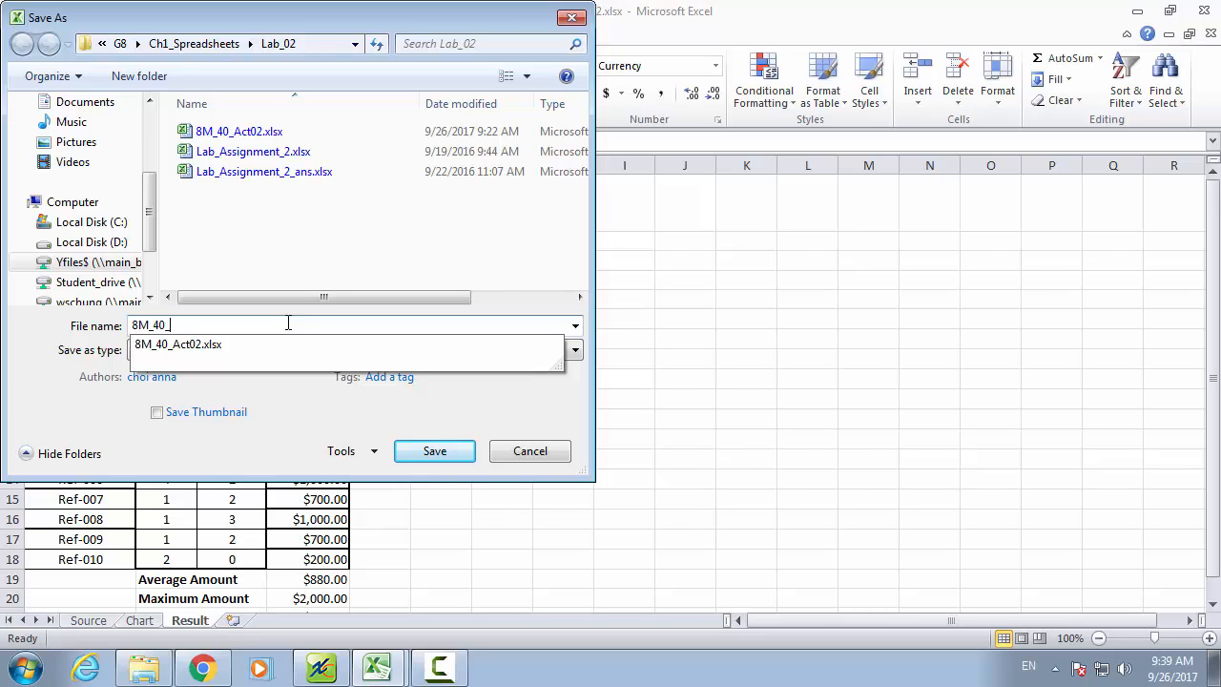
type("Act02_Part2")
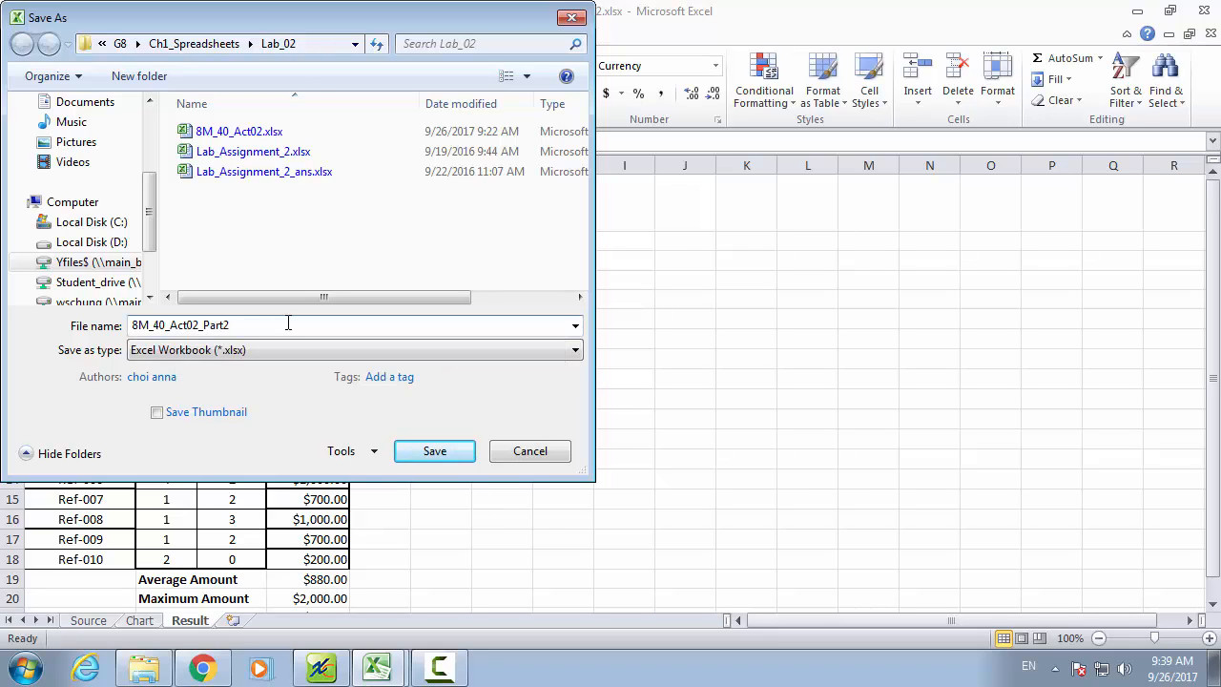
left_click(433, 451)
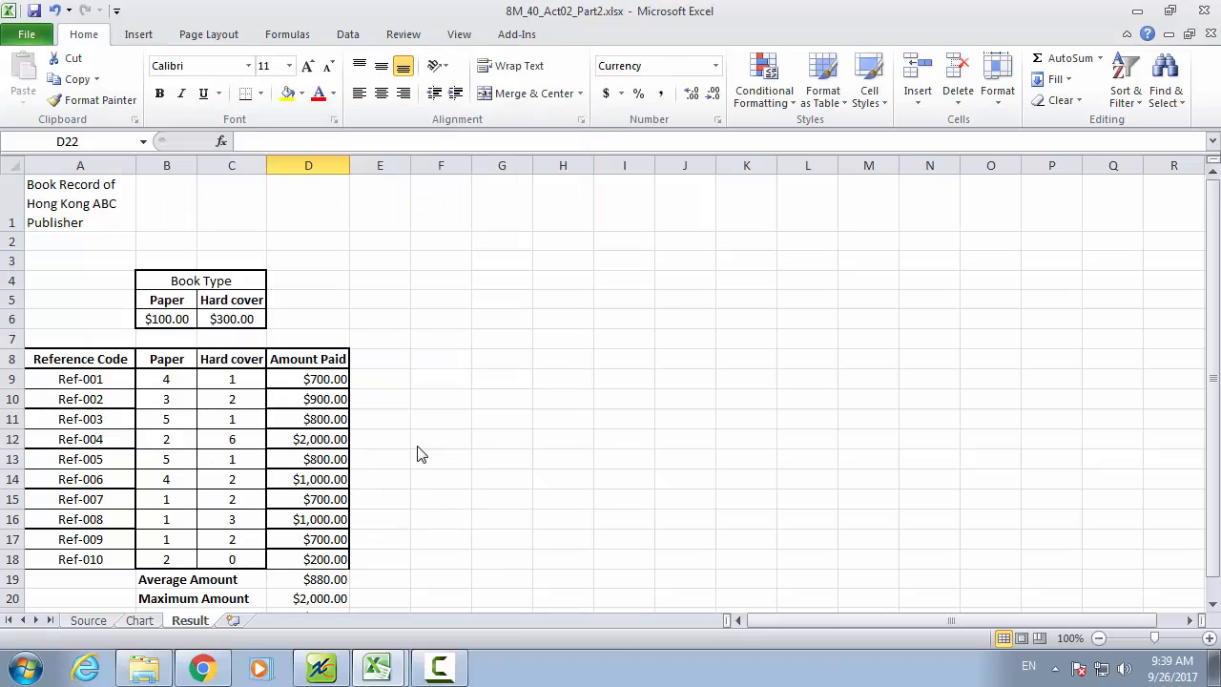